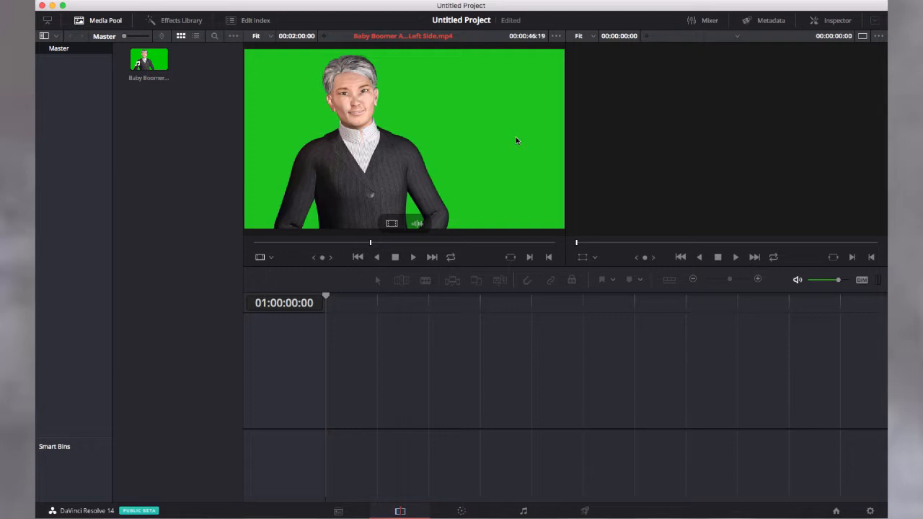
# Import Baby Boomer Asian Male Left Side.mp4 from the Downloads folder into the media pool.
pyautogui.click(518, 390)
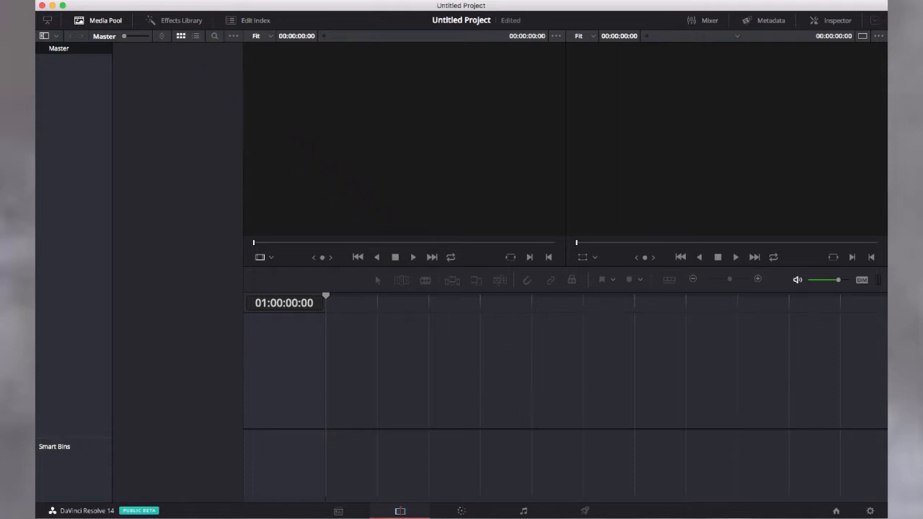
pyautogui.click(36, 1)
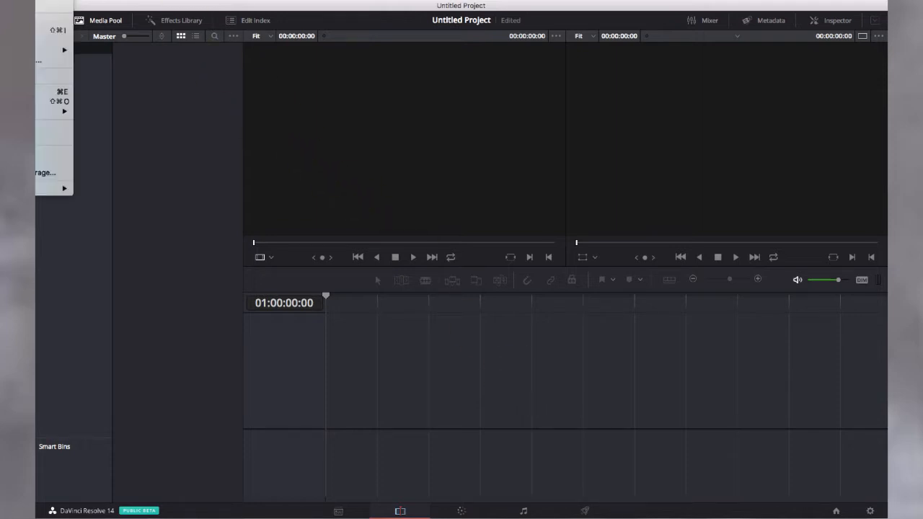
pyautogui.click(54, 21)
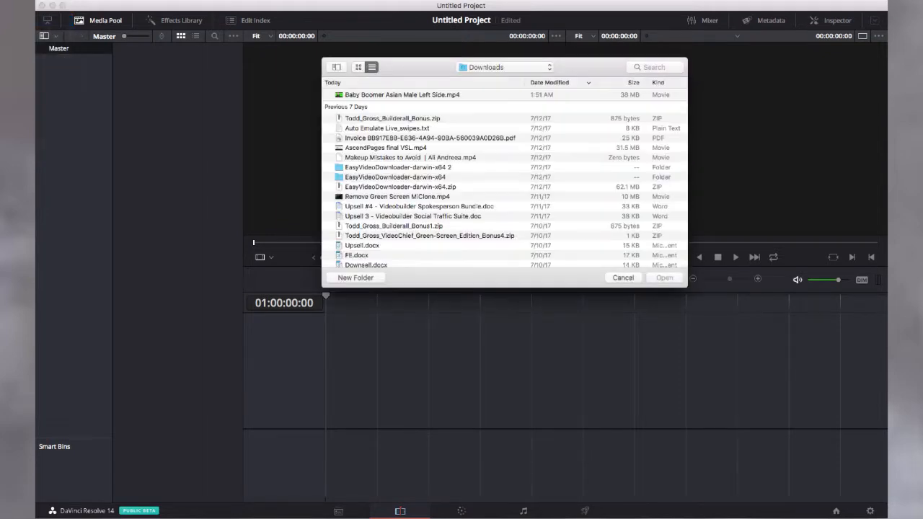
pyautogui.doubleClick(372, 95)
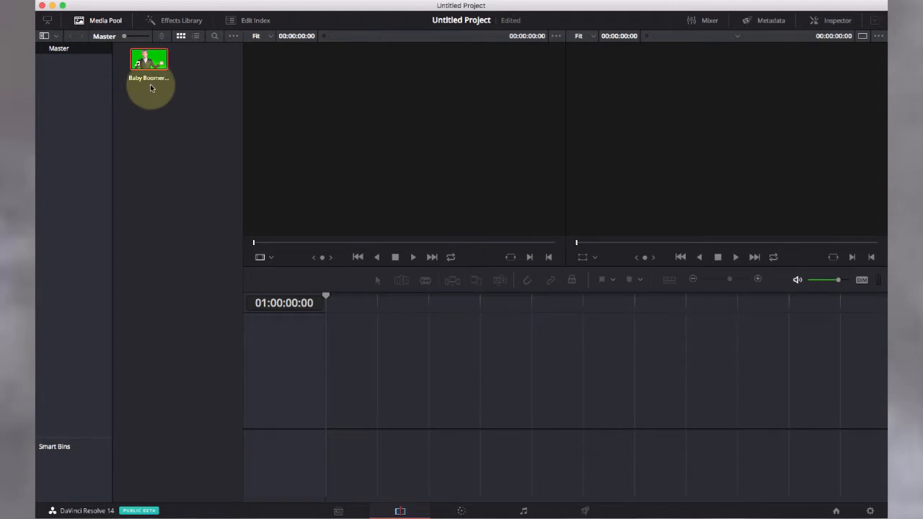
pyautogui.doubleClick(148, 63)
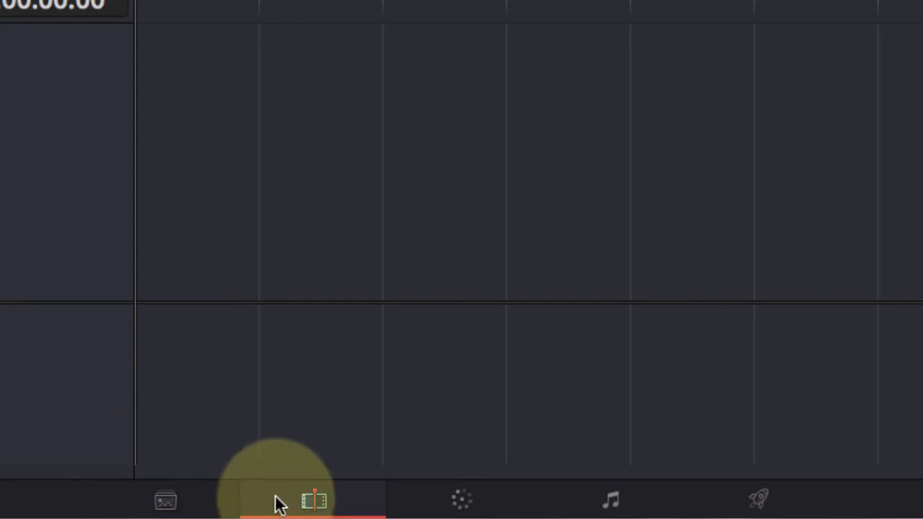
# Look through the Media, Edit, Color, audio and Deliver workspaces to see what each page offers.
pyautogui.click(167, 503)
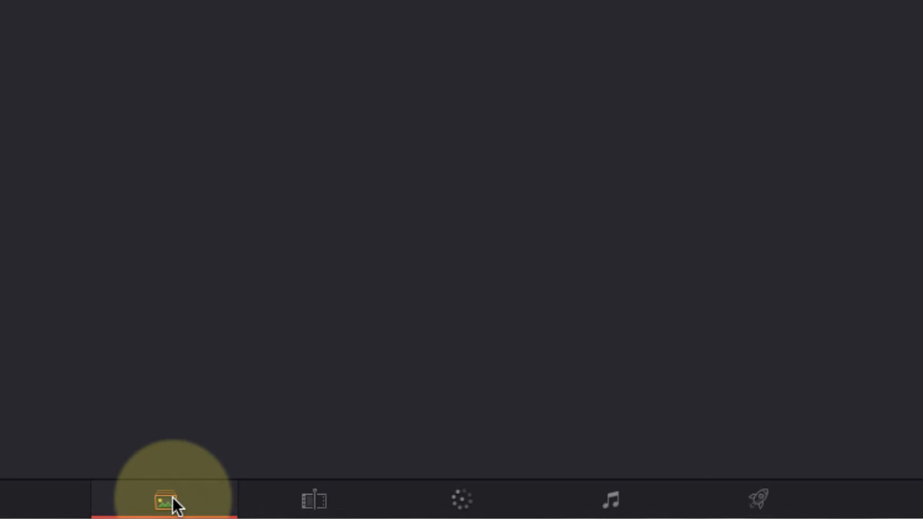
pyautogui.click(314, 502)
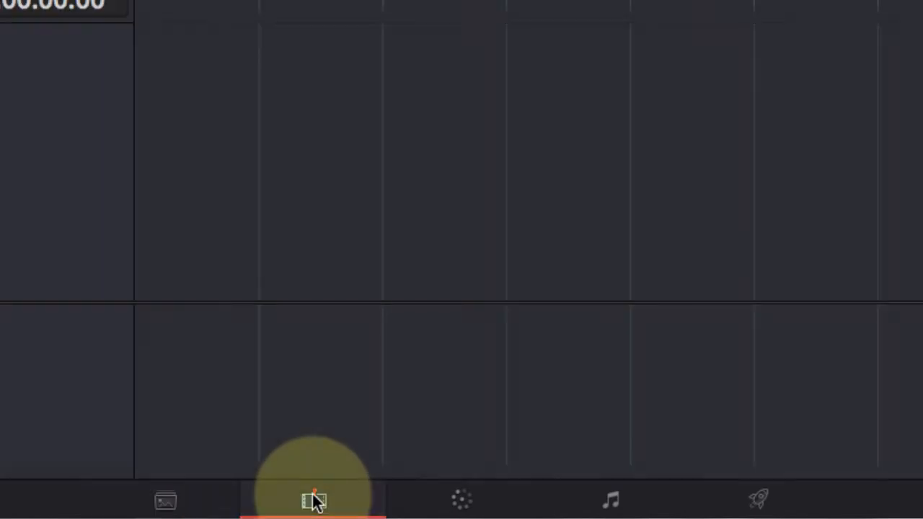
pyautogui.click(177, 504)
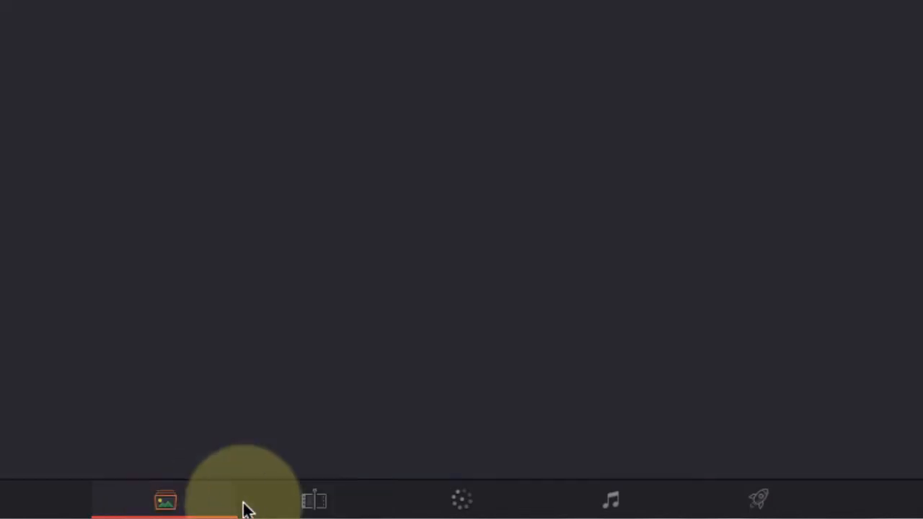
pyautogui.click(324, 508)
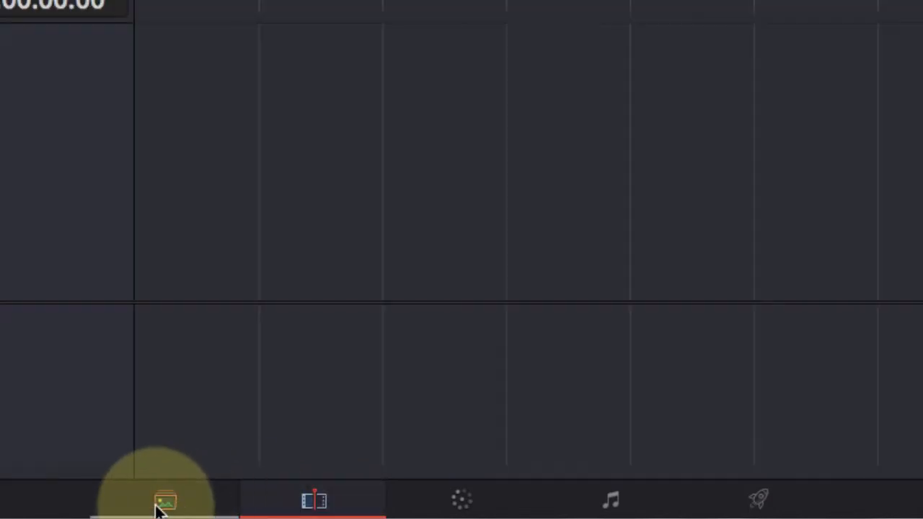
pyautogui.click(180, 506)
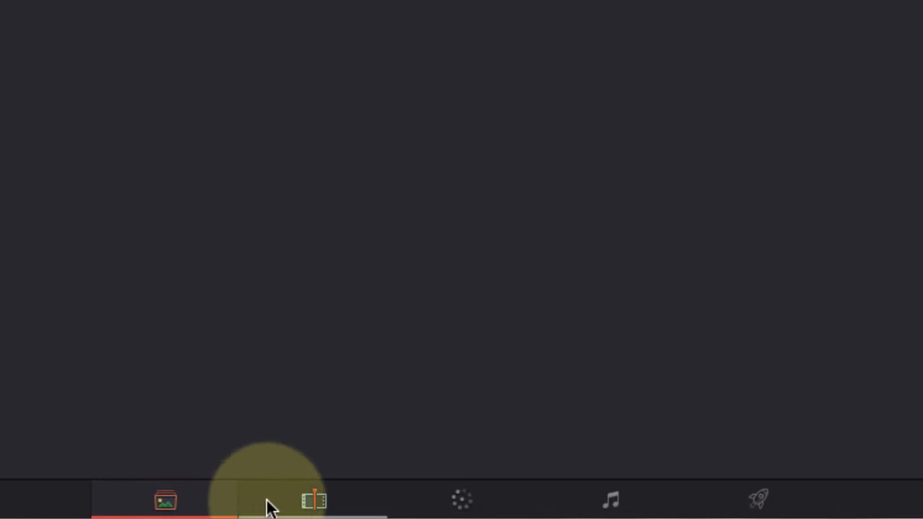
pyautogui.click(307, 502)
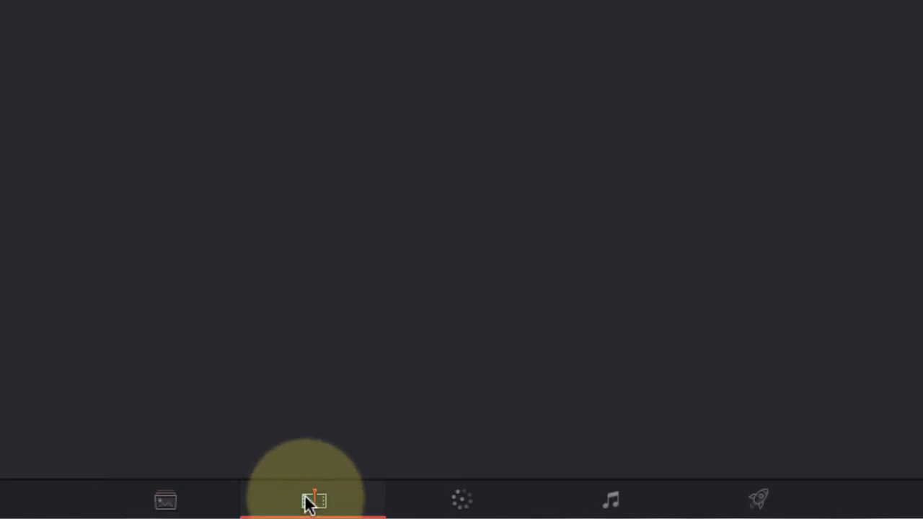
pyautogui.click(470, 505)
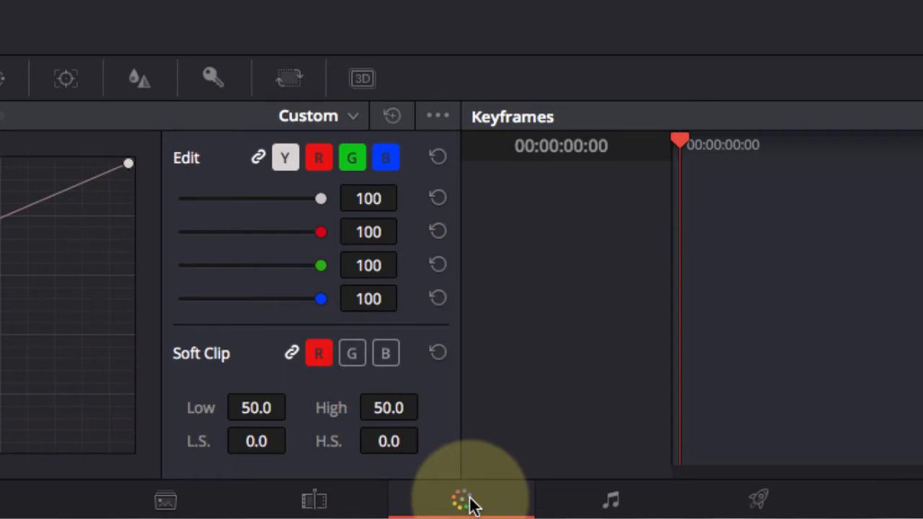
pyautogui.click(614, 503)
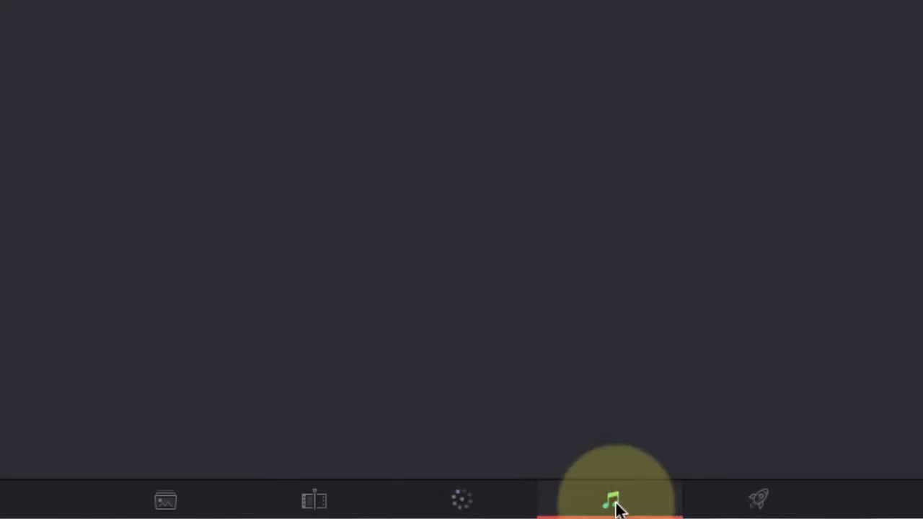
pyautogui.click(759, 501)
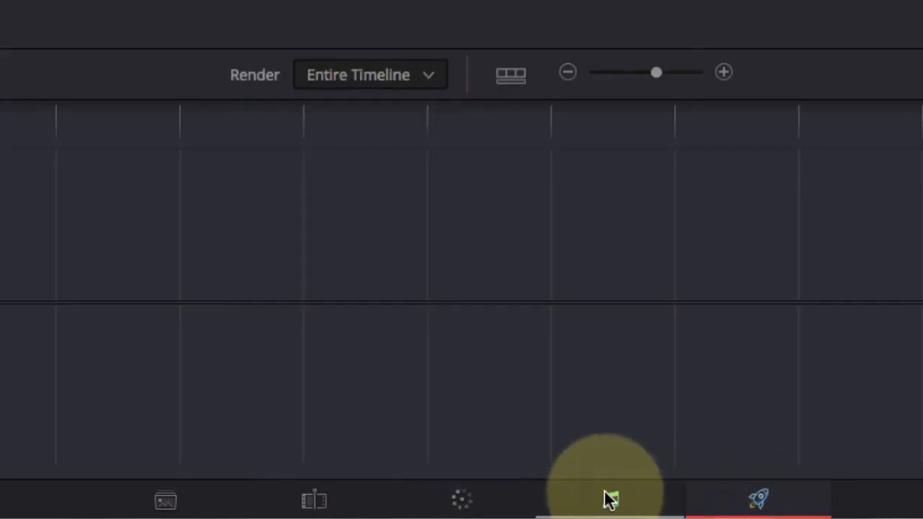
# On the Media page, remove the existing clip and import Baby Boomer Asian Male Left Side.mp4 again from Downloads.
pyautogui.click(172, 503)
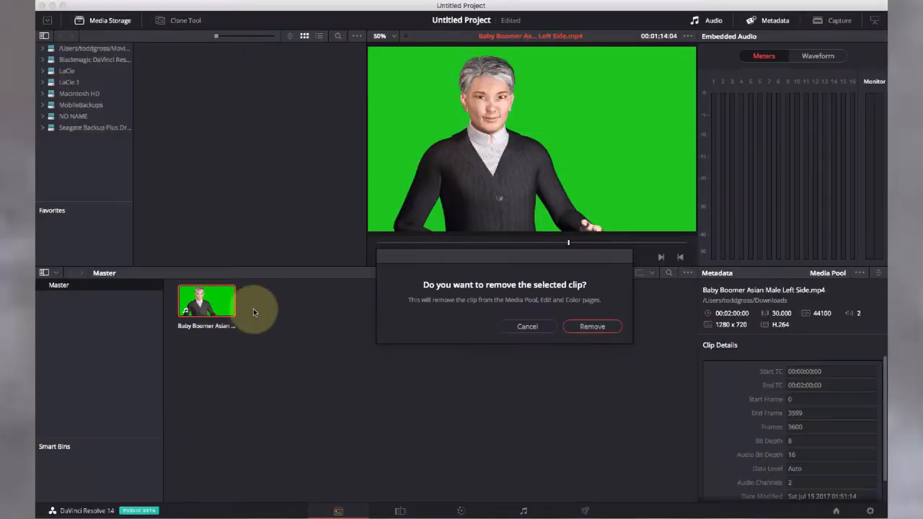
pyautogui.click(570, 327)
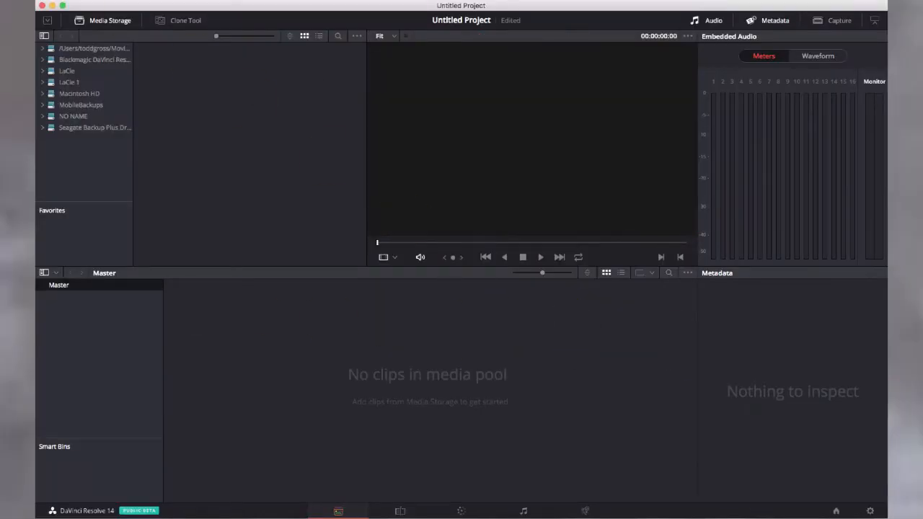
pyautogui.click(38, 1)
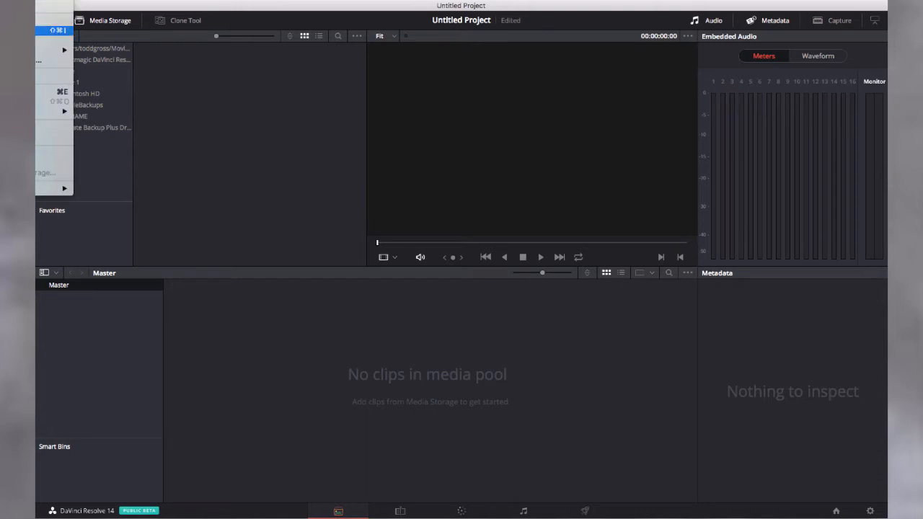
pyautogui.click(43, 30)
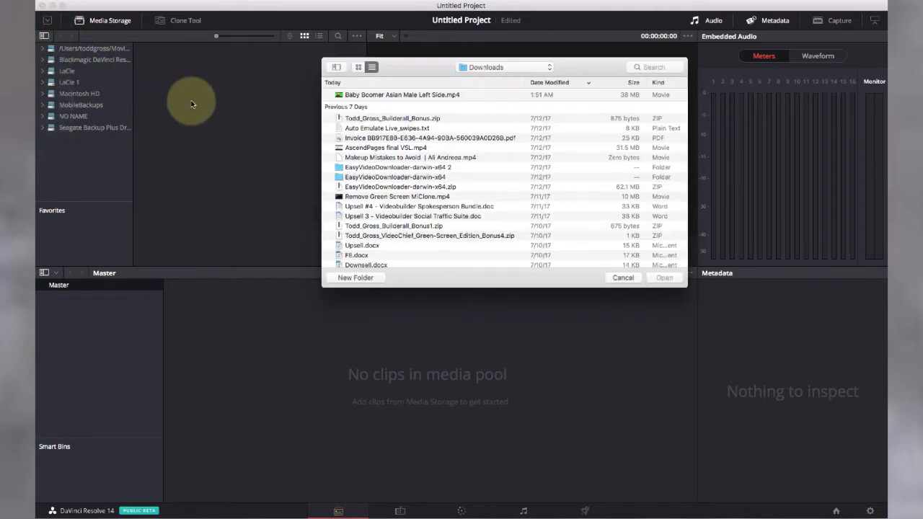
pyautogui.doubleClick(330, 95)
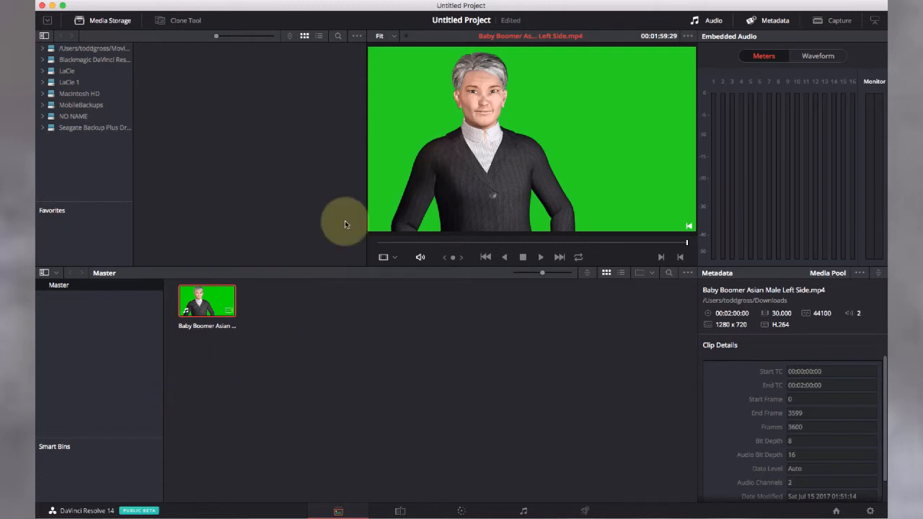
# Place the Baby Boomer clip on a new timeline on the Edit page.
pyautogui.click(399, 512)
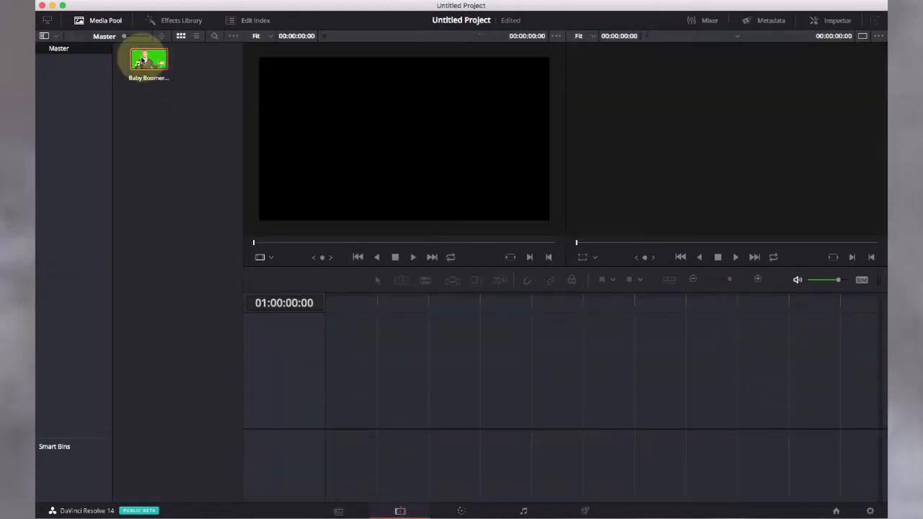
pyautogui.doubleClick(143, 60)
pyautogui.moveTo(143, 59); pyautogui.dragTo(482, 349)
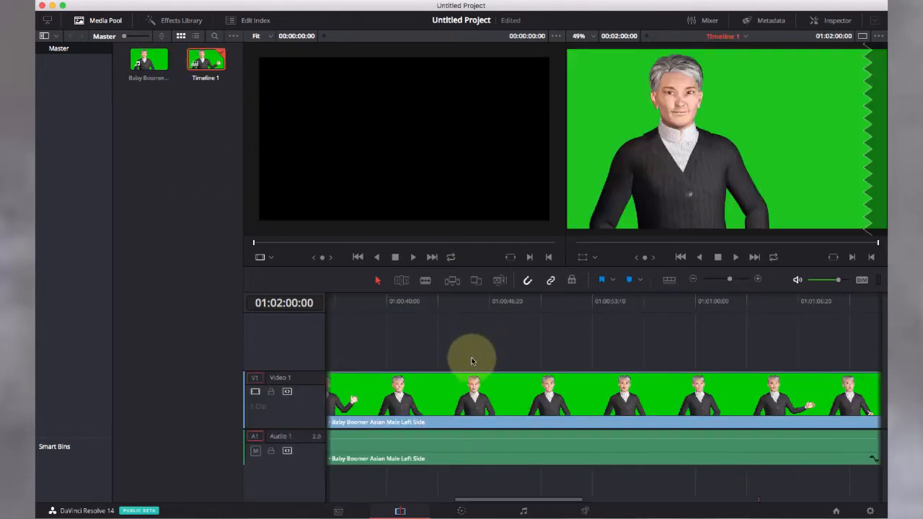
pyautogui.click(434, 511)
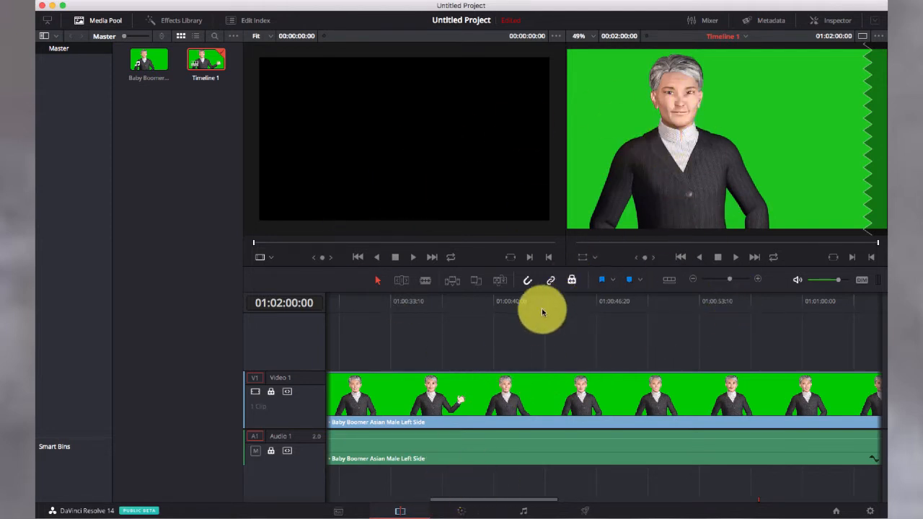
# Examine the timeline on the Media and Edit pages, and open the Color page.
pyautogui.click(339, 514)
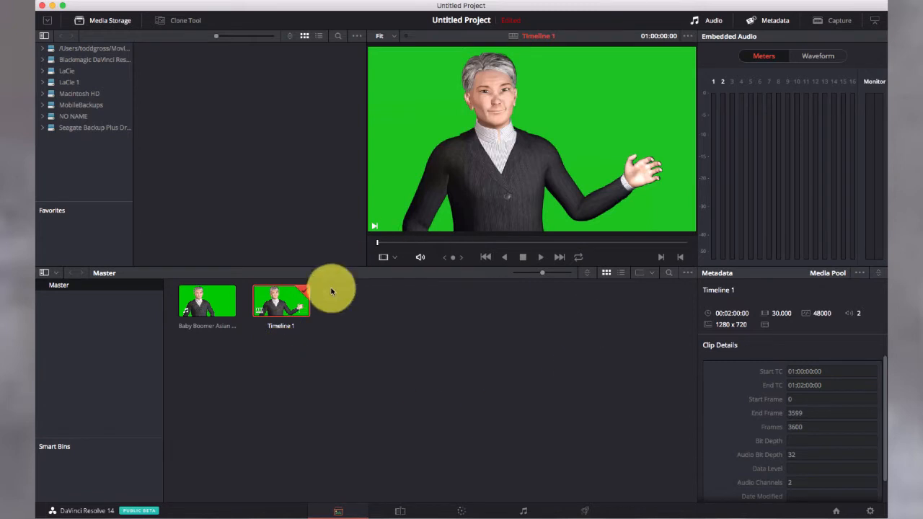
pyautogui.click(397, 511)
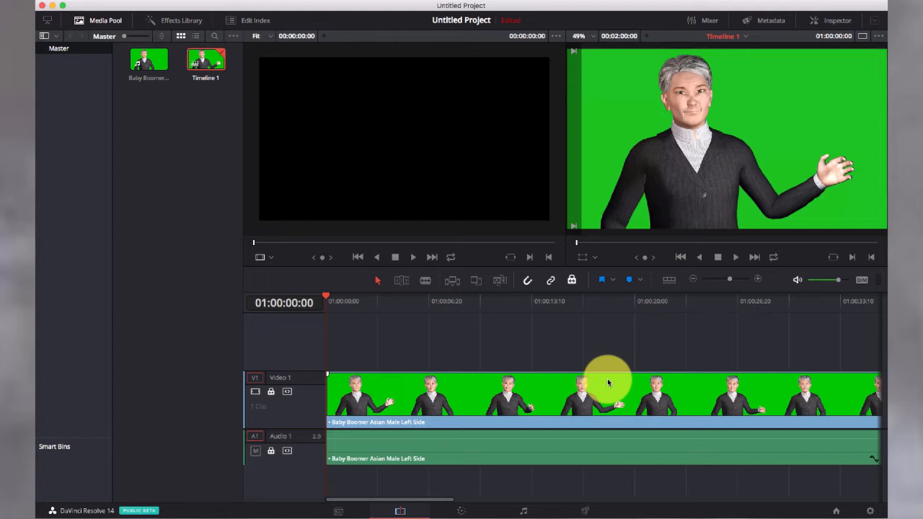
pyautogui.click(462, 511)
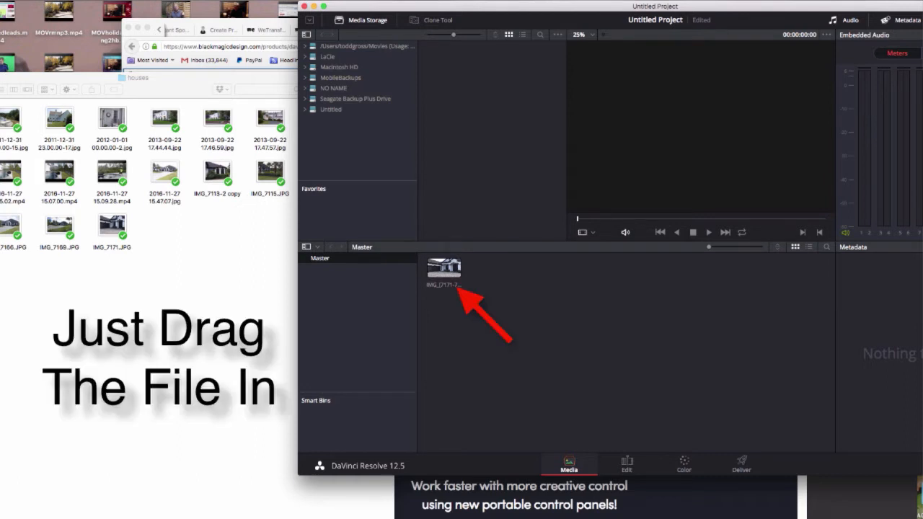
# Add the video 2017-04-19 02.07.34.mov from the Camera Uploads folder to the media pool beside the house photo and kellygreen image.
pyautogui.click(454, 270)
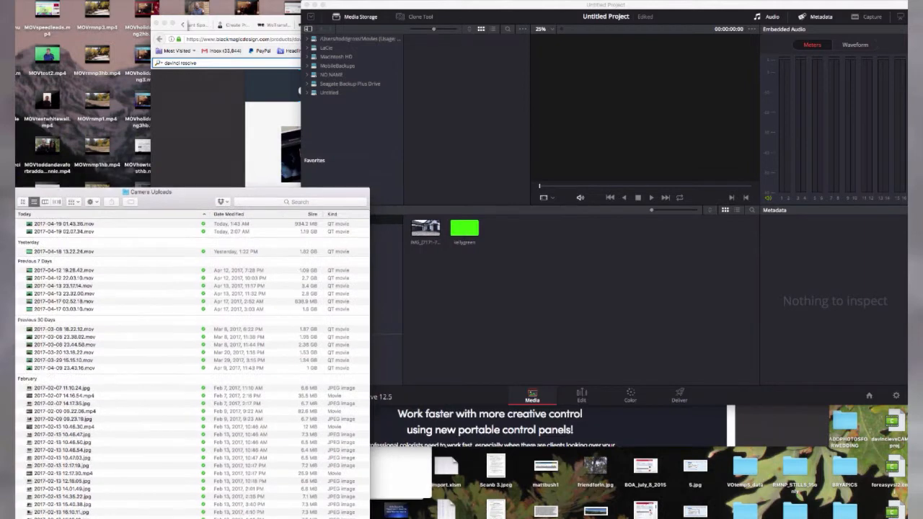
pyautogui.moveTo(192, 191); pyautogui.dragTo(193, 208)
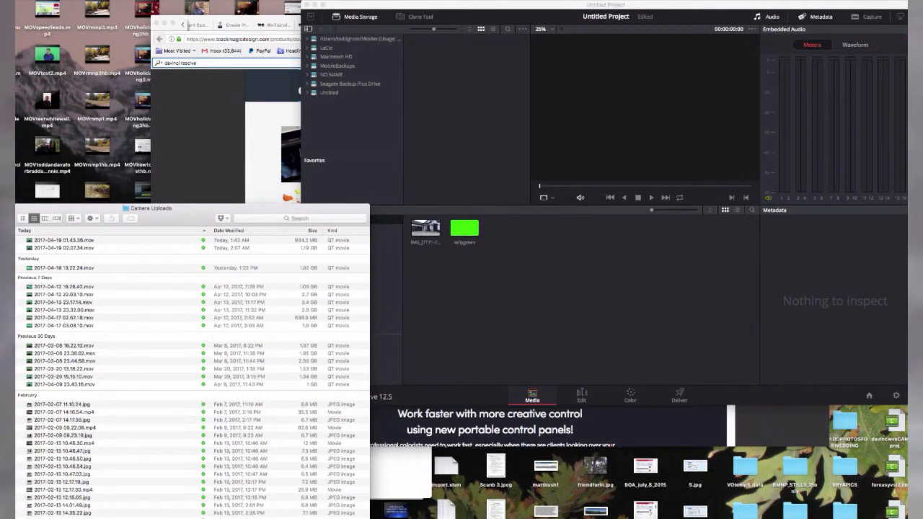
pyautogui.moveTo(64, 249); pyautogui.dragTo(570, 242)
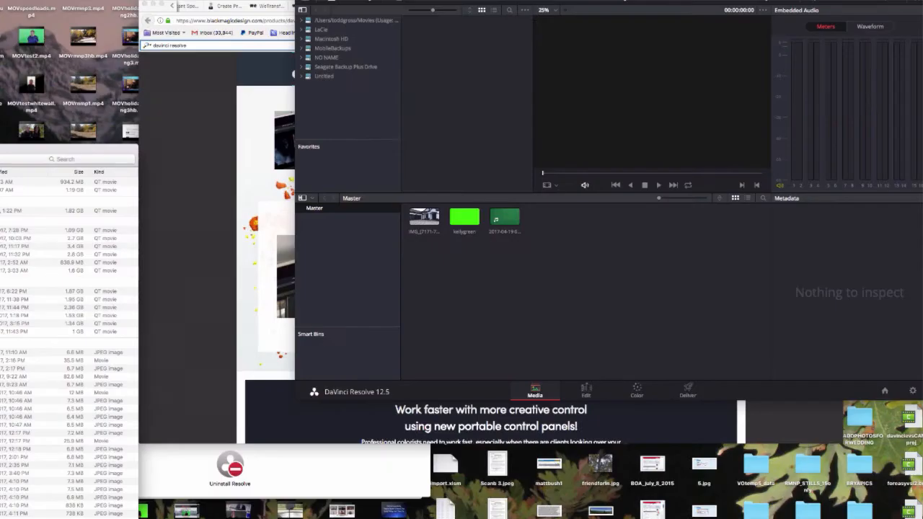
# Enlarge the editor window and place the 2017-04-19 02.07.34 clip on a new timeline on the Edit page.
pyautogui.moveTo(613, 2); pyautogui.dragTo(332, 0)
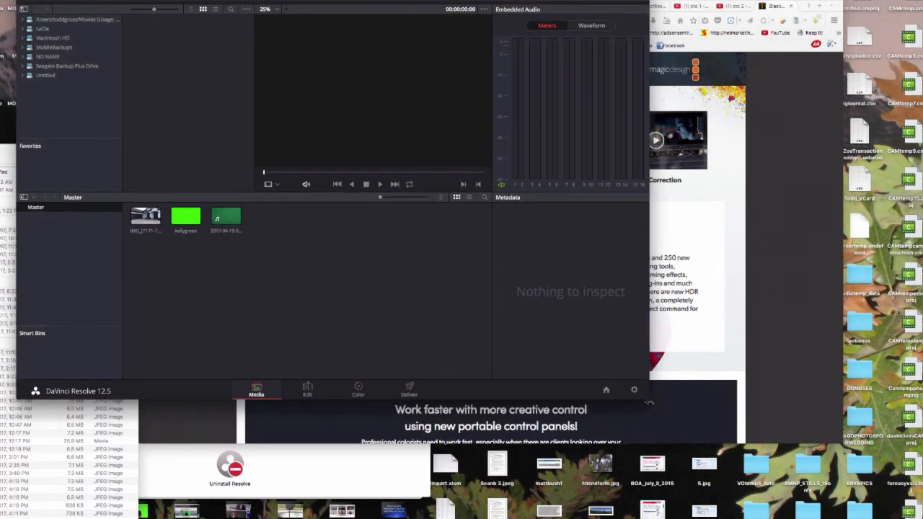
pyautogui.moveTo(647, 399); pyautogui.dragTo(909, 508)
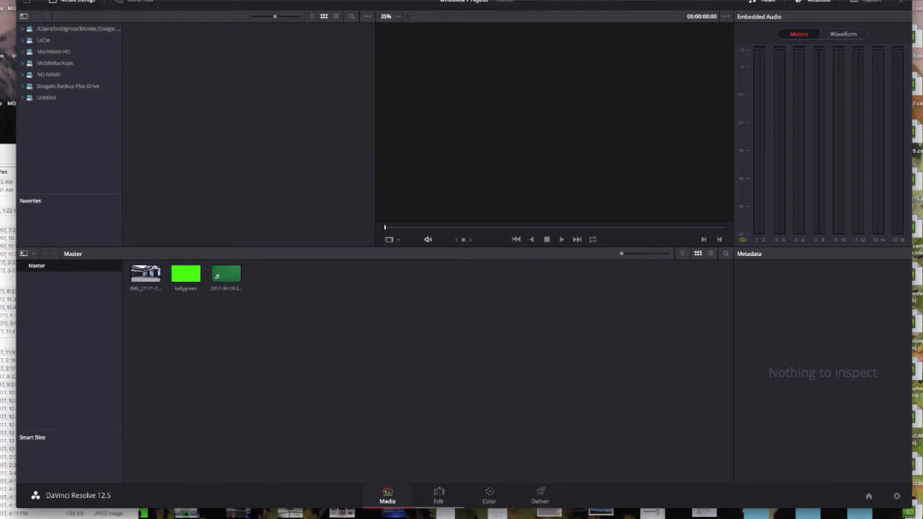
pyautogui.click(438, 496)
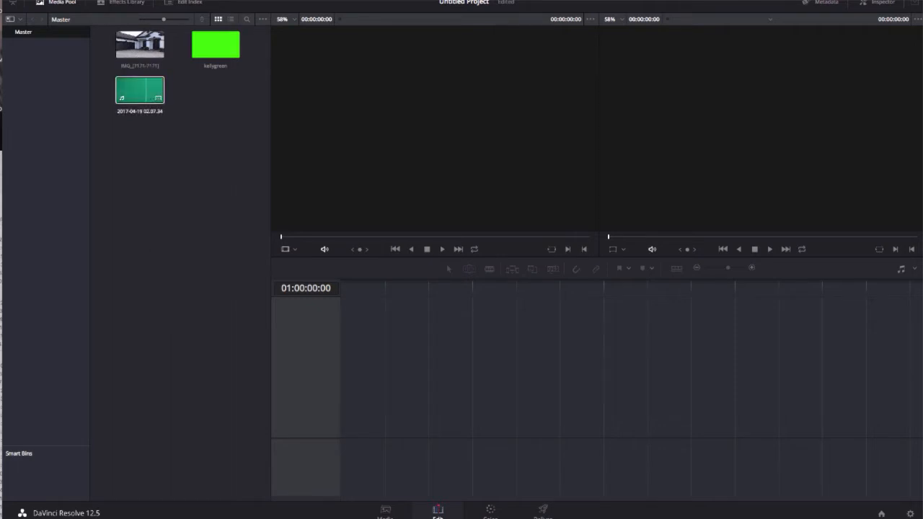
pyautogui.moveTo(140, 90); pyautogui.dragTo(427, 329)
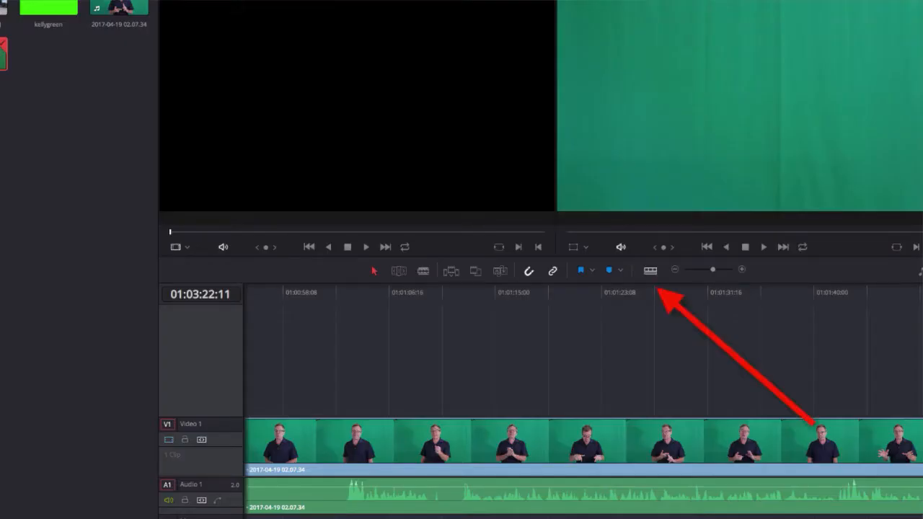
# Turn on Show Audio Waveforms in the timeline view options and check the clip's audio track.
pyautogui.click(651, 271)
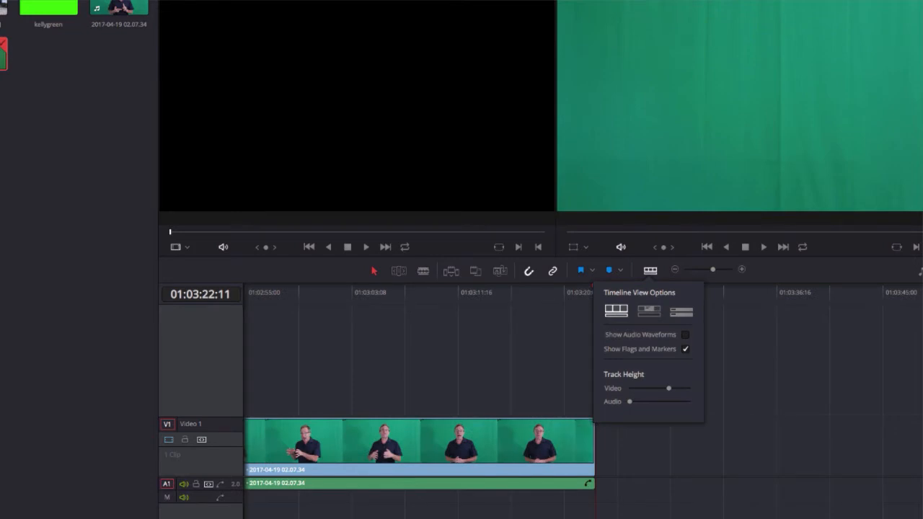
pyautogui.click(685, 334)
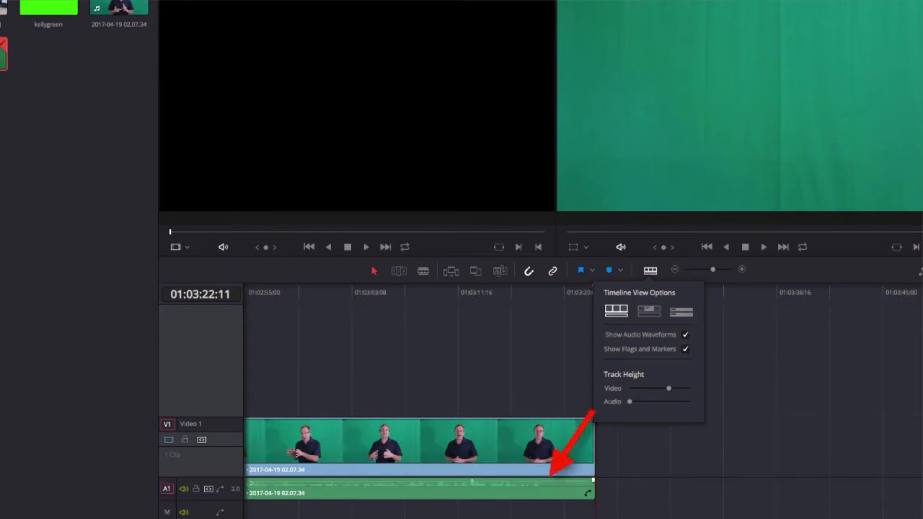
pyautogui.hscroll(-10, 461, 447)
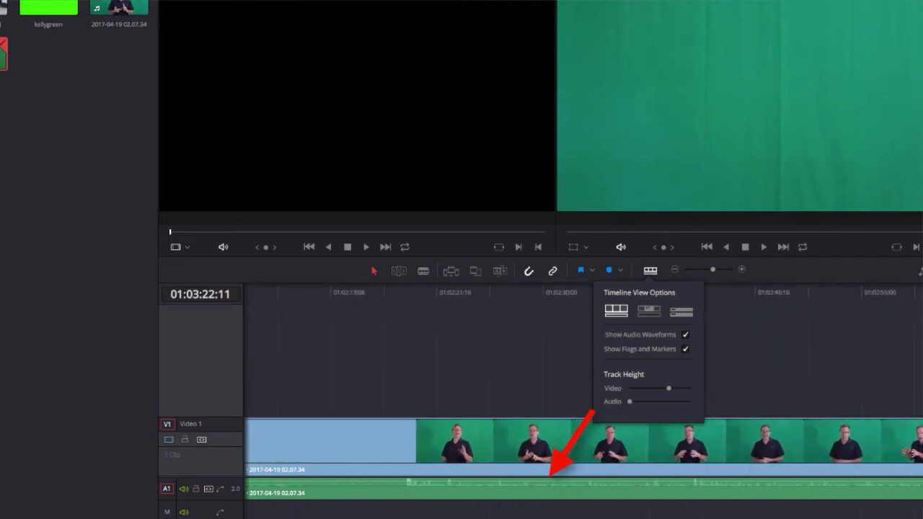
# Place the IMG_[7171-7171] house photo after the green screen clip on Video 1, and move the 2017-04-19 02.07.34 clip up to Video 2.
pyautogui.hscroll(-5, 462, 447)
pyautogui.hscroll(5, 462, 447)
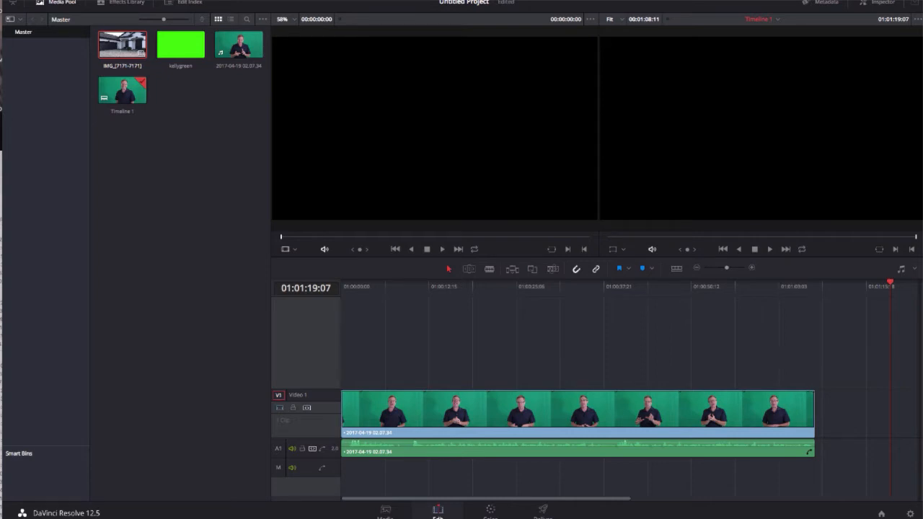
pyautogui.moveTo(122, 45); pyautogui.dragTo(857, 445)
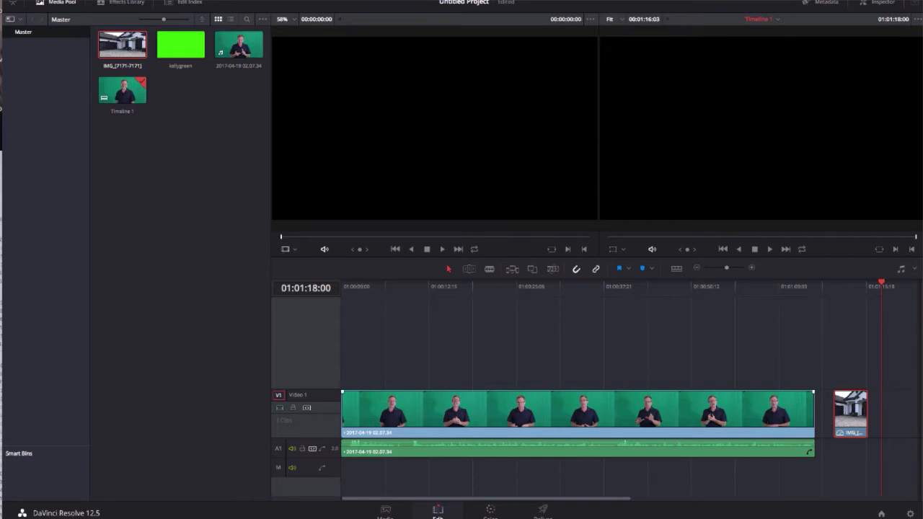
pyautogui.moveTo(413, 415); pyautogui.dragTo(401, 337)
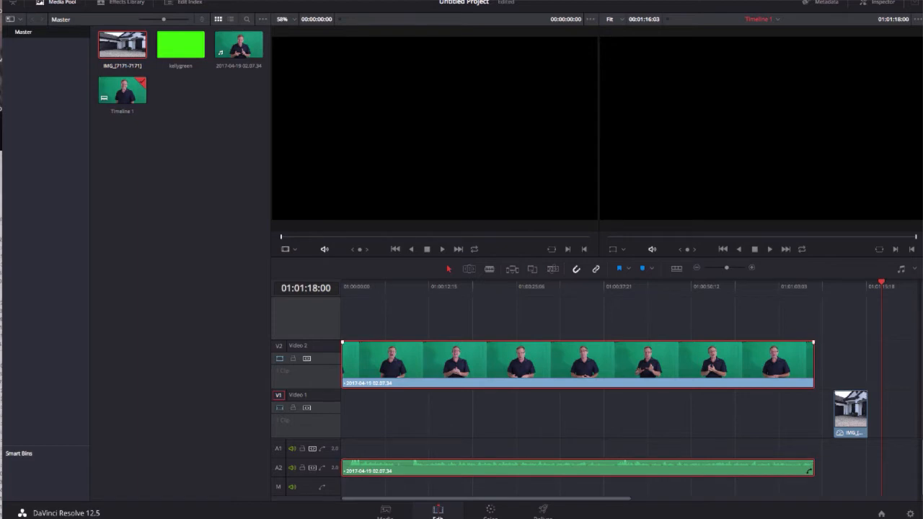
# Fill Video 1 beneath the green screen clip with kellygreen in the first part and the IMG_[7171-7171] house photo trimmed to the rest.
pyautogui.moveTo(852, 413); pyautogui.dragTo(815, 413)
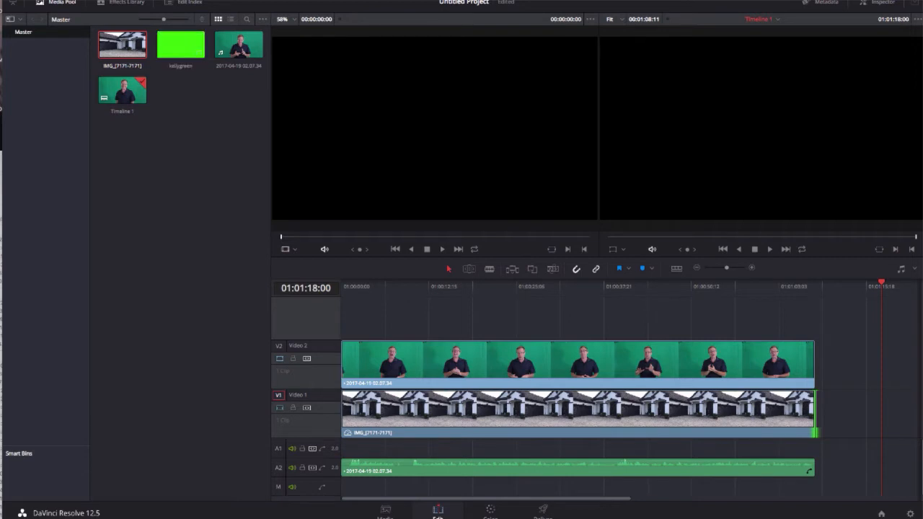
pyautogui.moveTo(382, 411); pyautogui.dragTo(616, 411)
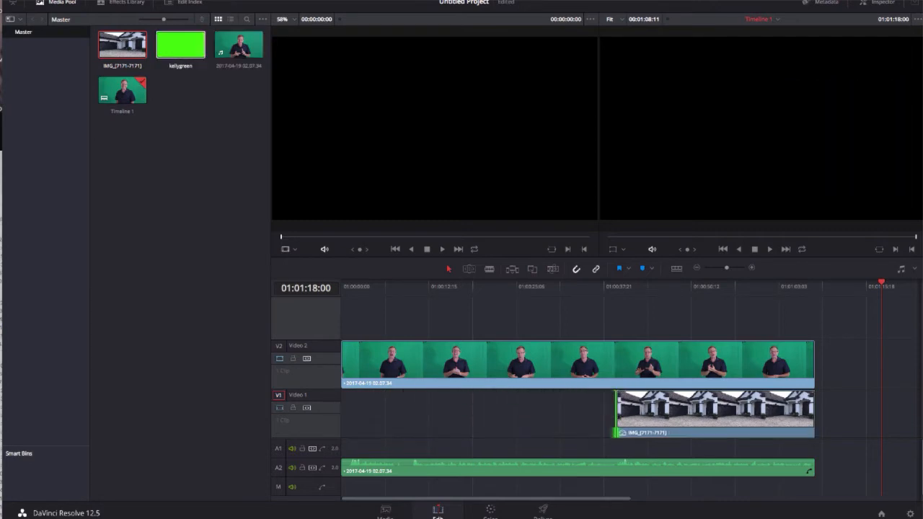
pyautogui.moveTo(180, 45); pyautogui.dragTo(617, 426)
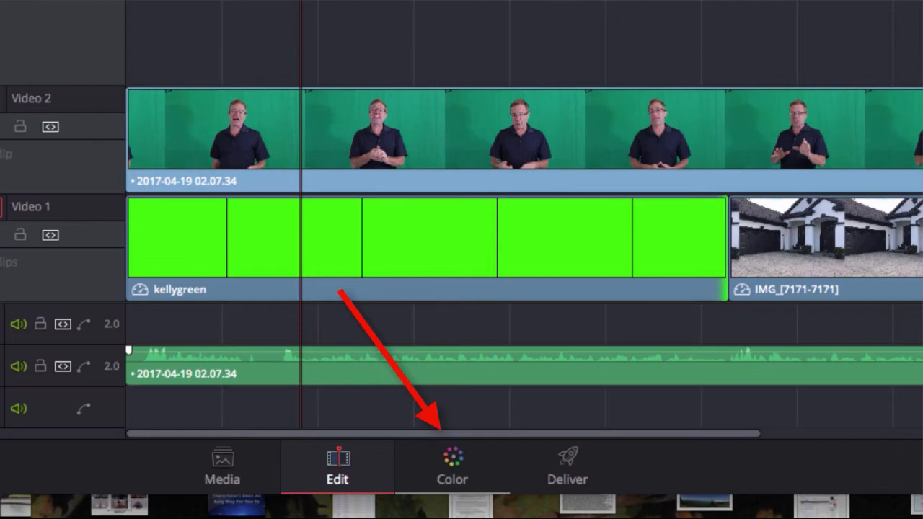
# On the Color page, add a serial node after node 01 of the green screen clip and an alpha output to its node graph.
pyautogui.click(452, 468)
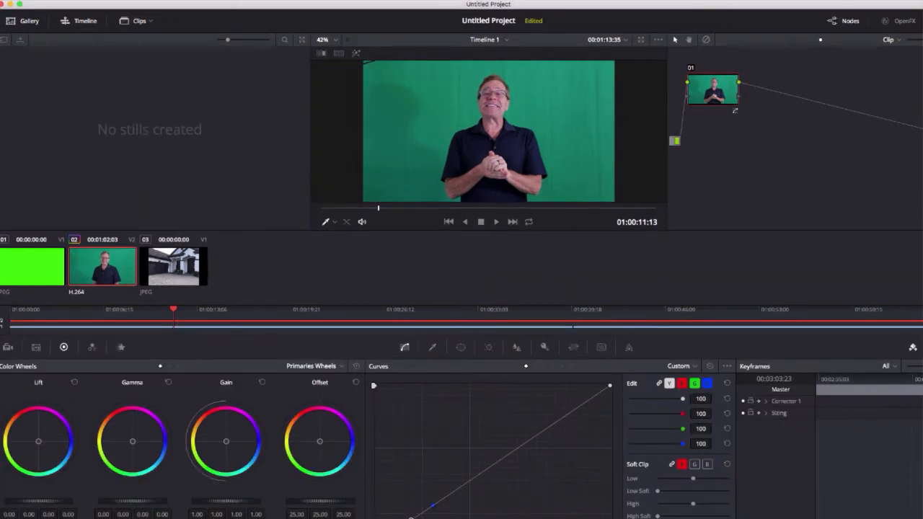
pyautogui.click(194, 1)
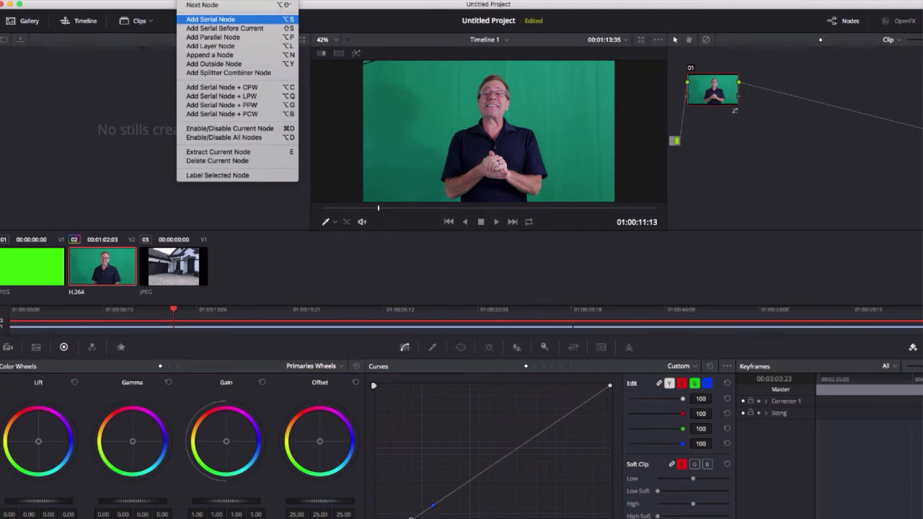
pyautogui.press('Return')
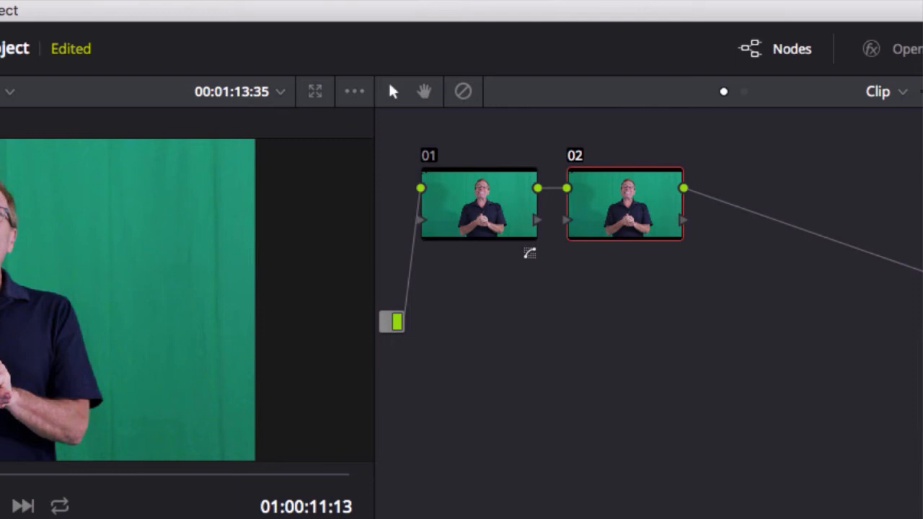
pyautogui.rightClick(648, 340)
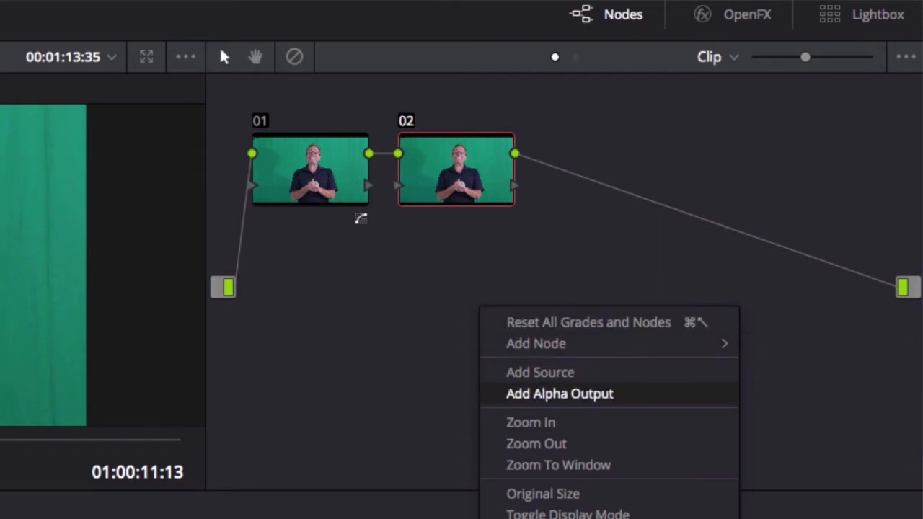
pyautogui.click(560, 394)
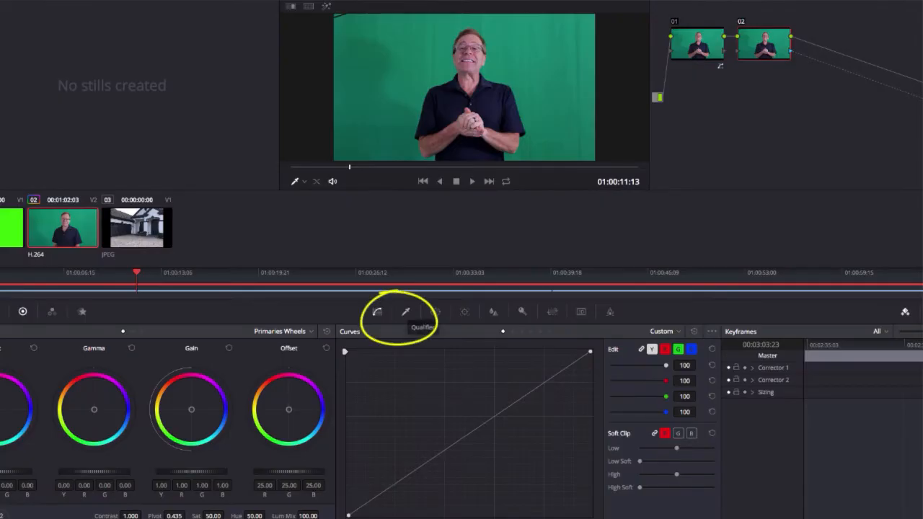
# Sample the green backdrop beside the presenter with the Qualifier on node 02 and invert the selection.
pyautogui.click(406, 312)
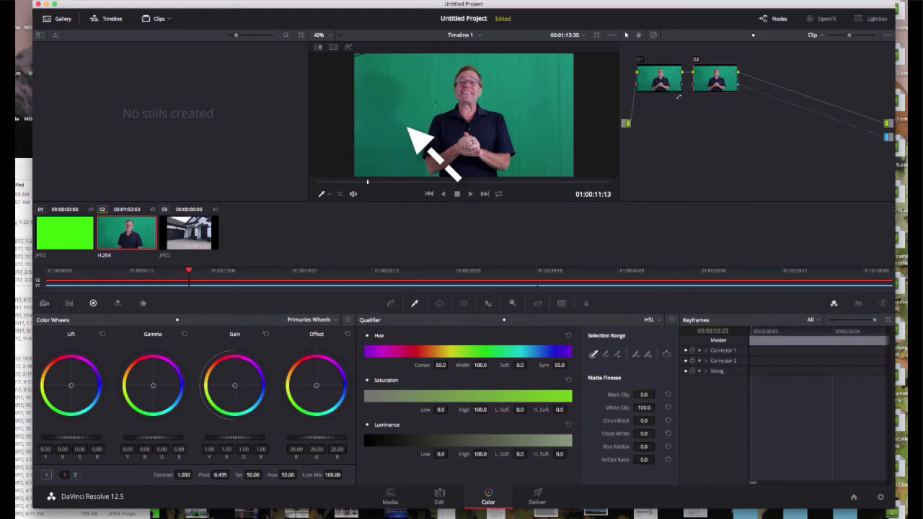
pyautogui.click(430, 107)
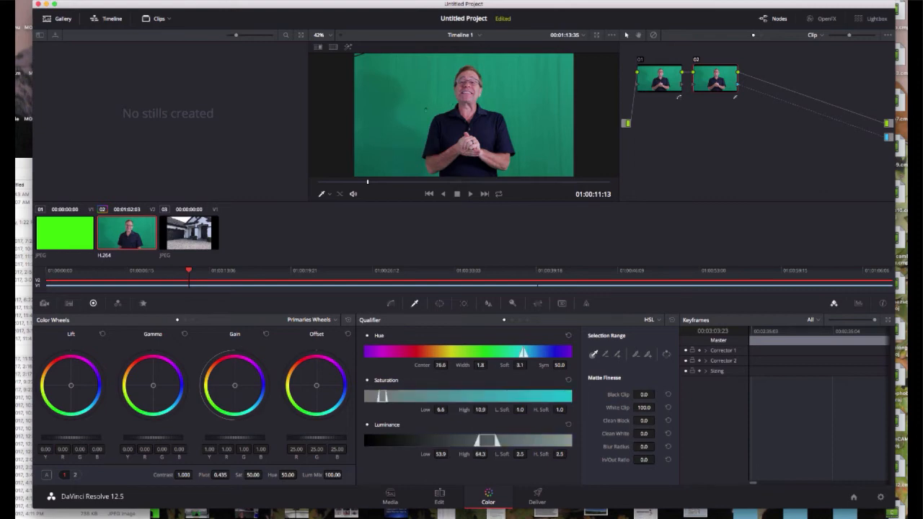
pyautogui.hotkey('shift', 'h')
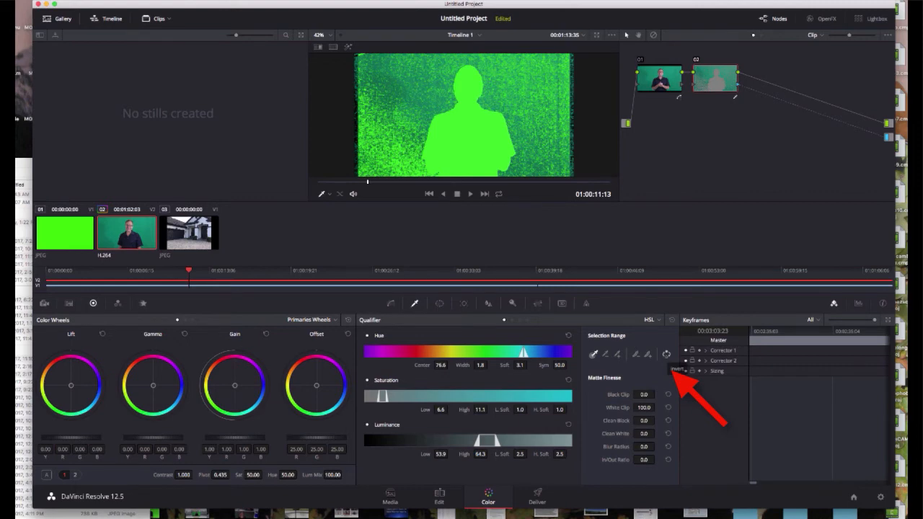
pyautogui.click(666, 354)
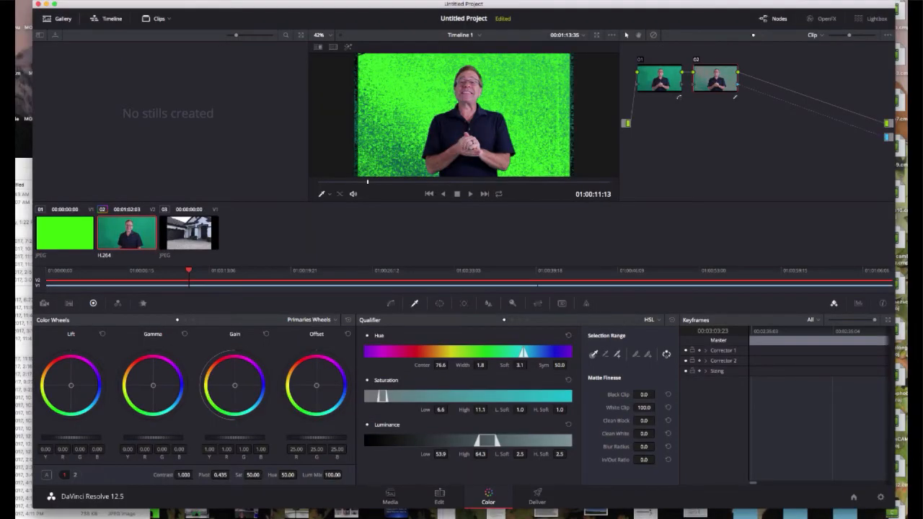
# Add the remaining backdrop shades around the presenter to the Qualifier's selection range by sampling several leftover patches.
pyautogui.click(618, 354)
pyautogui.click(551, 167)
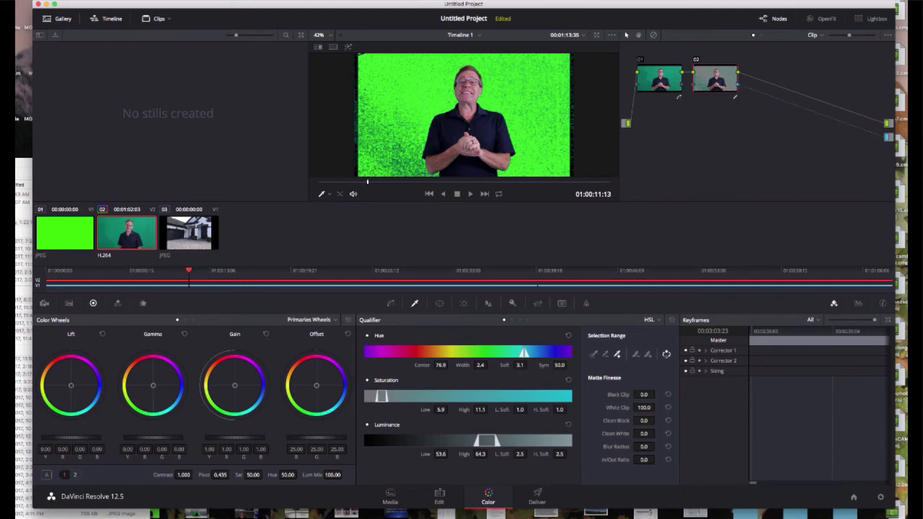
pyautogui.click(444, 101)
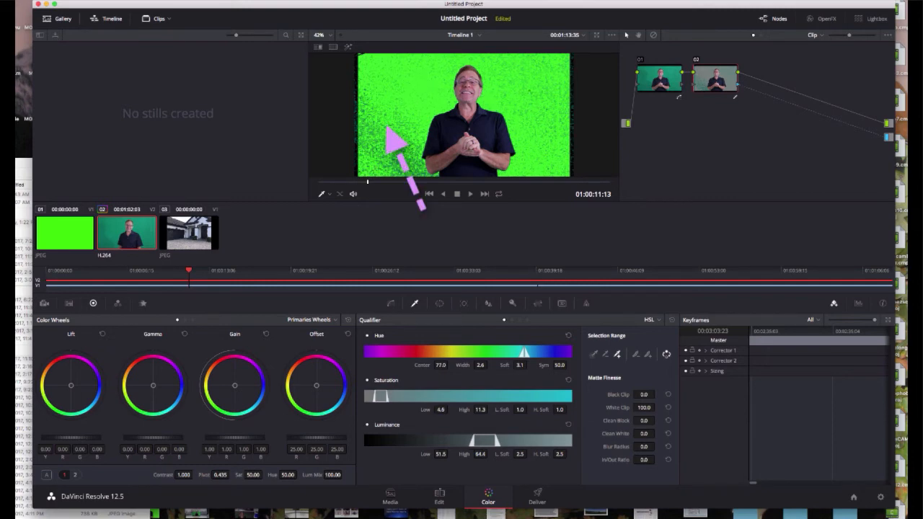
pyautogui.click(442, 99)
pyautogui.click(397, 167)
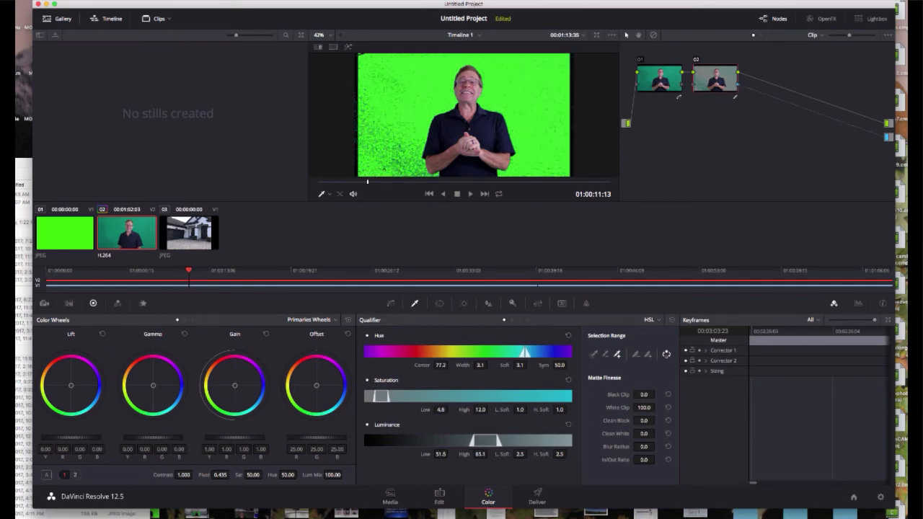
pyautogui.click(402, 165)
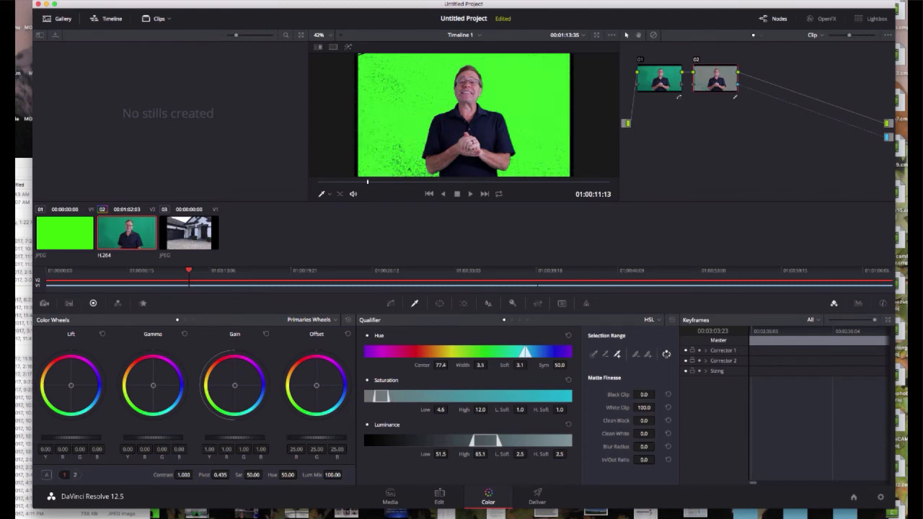
pyautogui.click(396, 88)
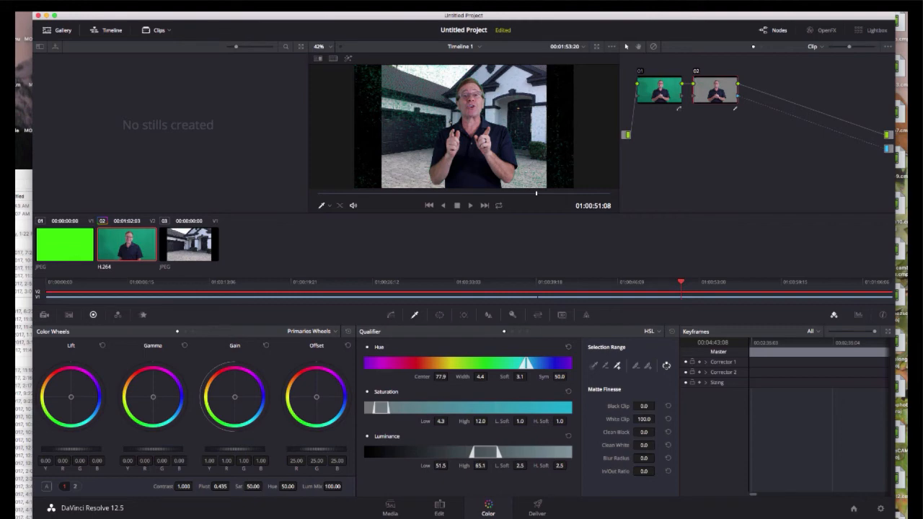
pyautogui.click(396, 88)
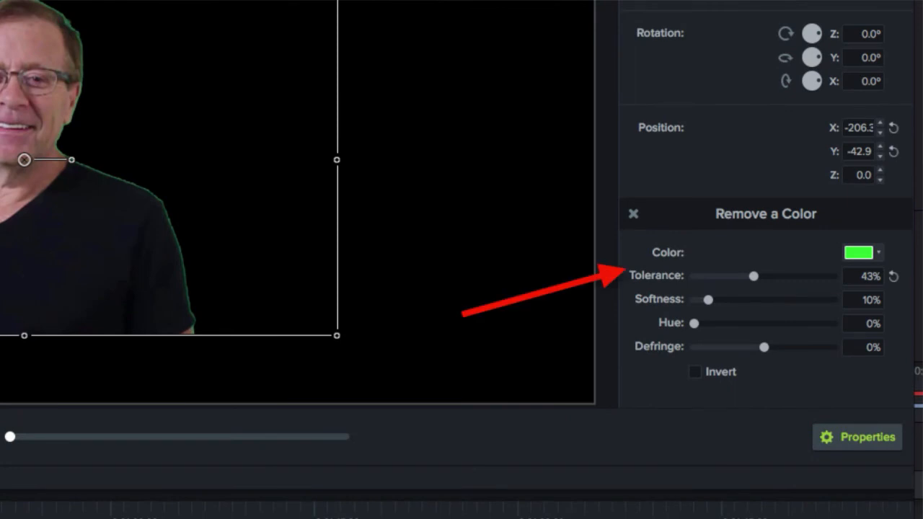
# In the other video editor, lower the Tolerance of the Remove a Color effect on the presenter clip.
pyautogui.moveTo(754, 276); pyautogui.dragTo(713, 276)
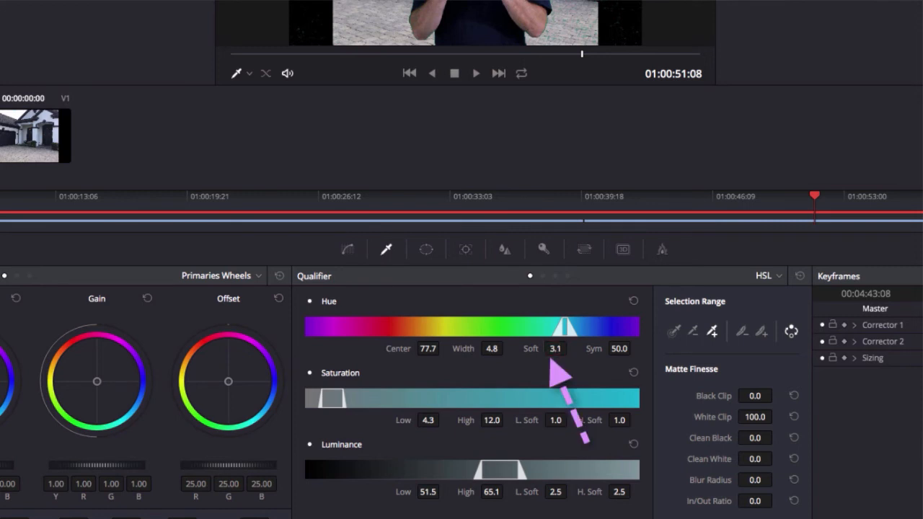
# Raise the Qualifier's Hue Soft to 12.5 and increase its Hue Width to refine the key.
pyautogui.moveTo(554, 351)
pyautogui.mouseDown()
pyautogui.moveTo(587, 346)
pyautogui.moveTo(567, 348)
pyautogui.mouseUp()
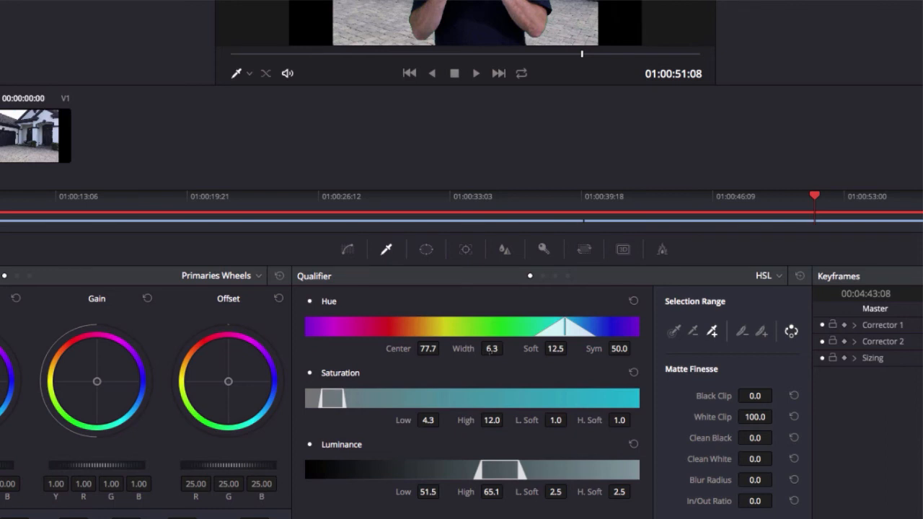
pyautogui.moveTo(492, 350); pyautogui.dragTo(507, 347)
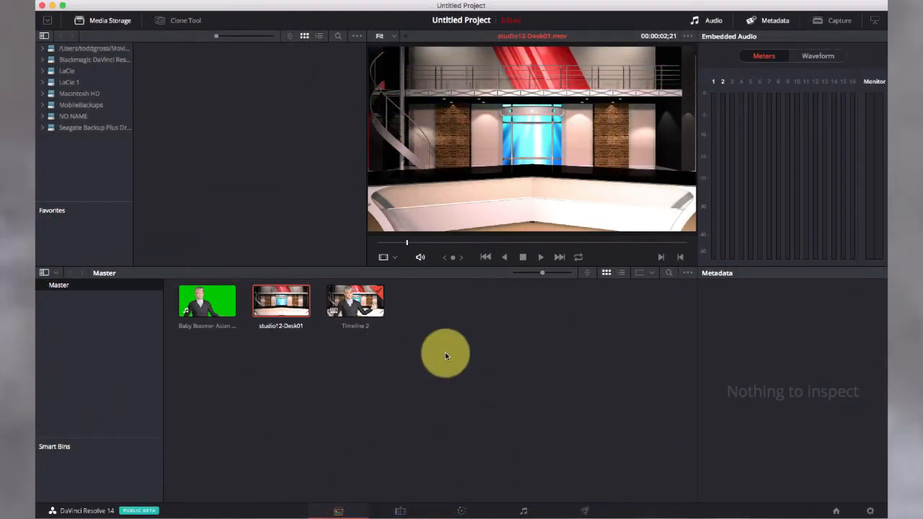
# Preview the Baby Boomer Asian Male Left Side and studio12-Desk01 clips from the media pool.
pyautogui.click(198, 309)
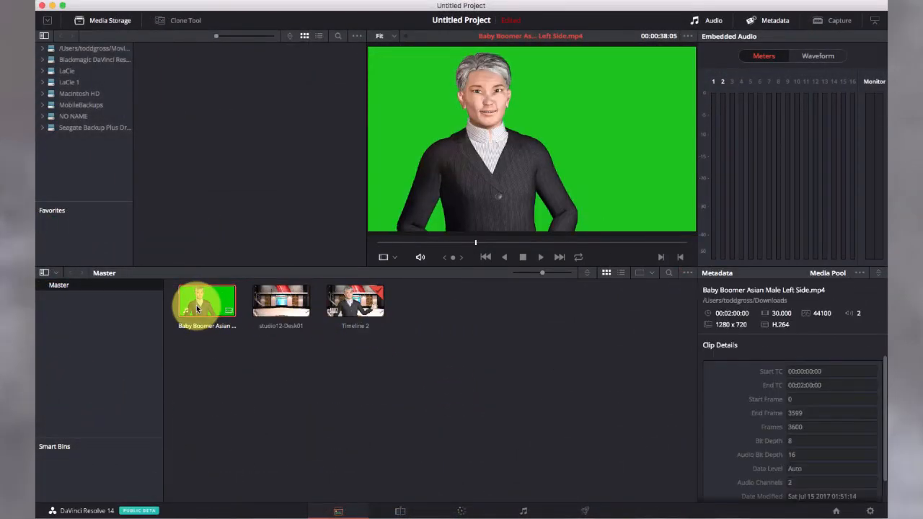
pyautogui.click(274, 307)
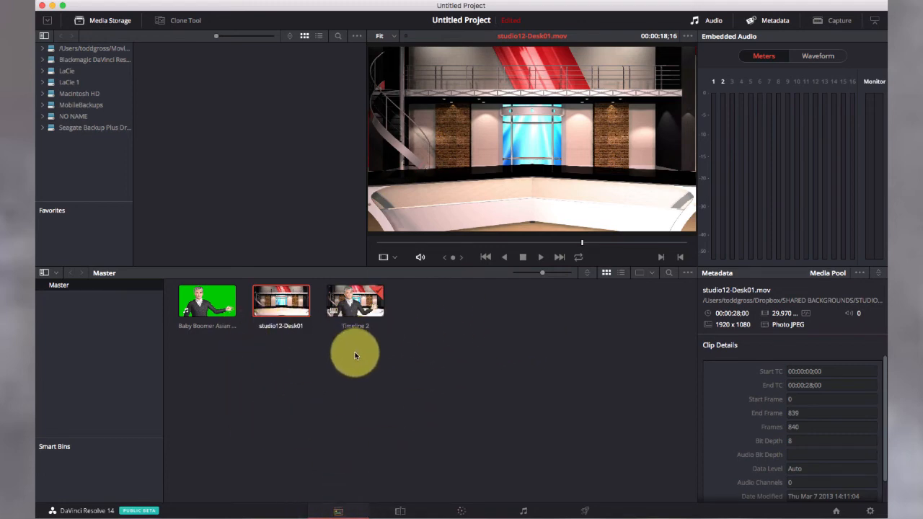
pyautogui.click(36, 1)
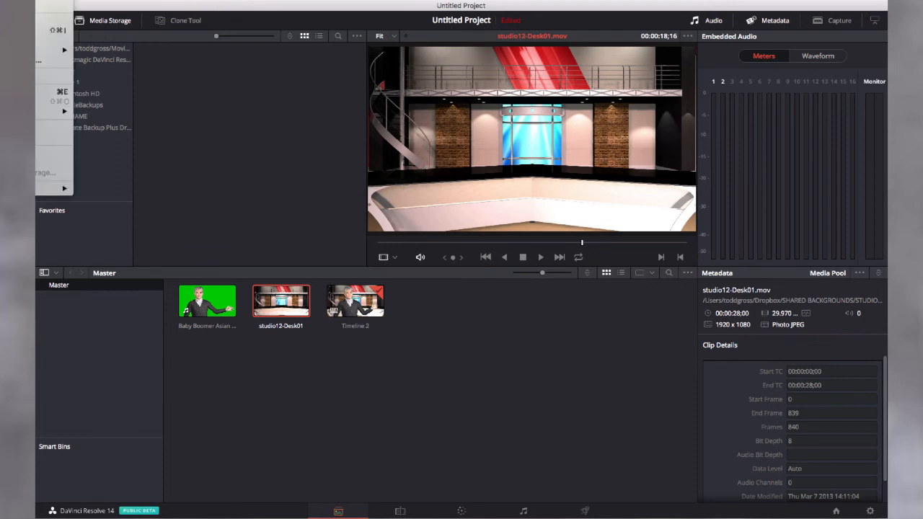
pyautogui.click(276, 352)
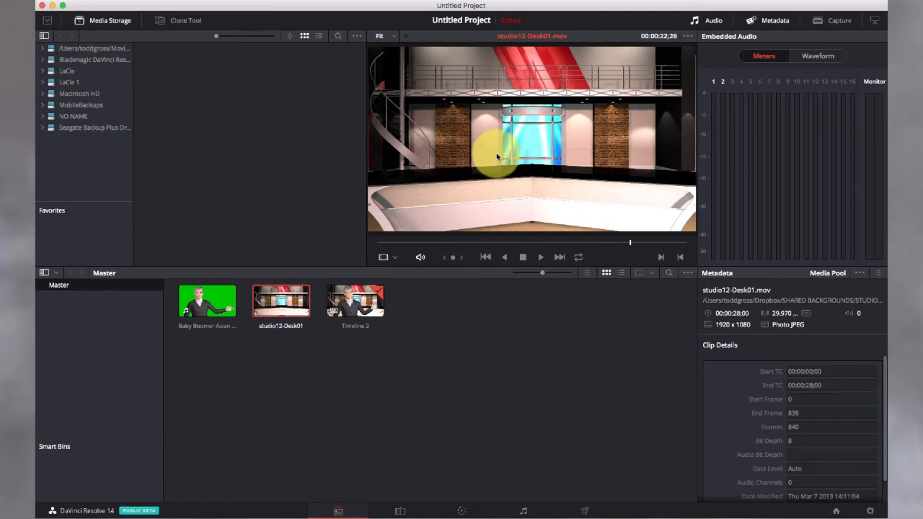
# On the Edit page, clear Timeline 2 by deleting every studio12-Desk01 clip on Video 1 and the Baby Boomer clip on Video 2.
pyautogui.click(400, 512)
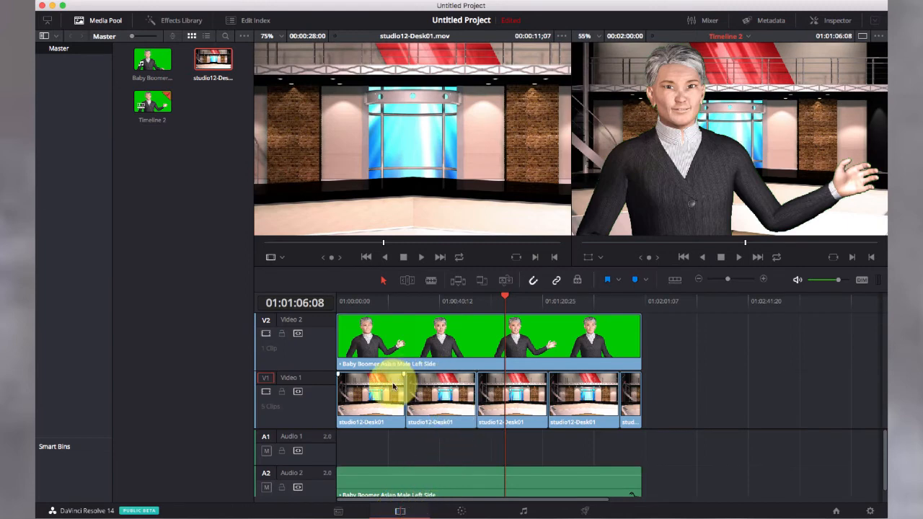
pyautogui.click(383, 399)
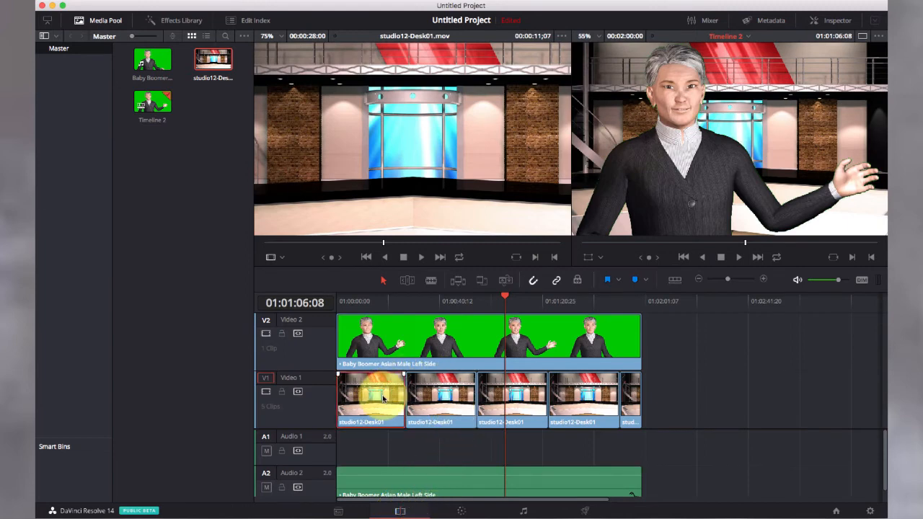
pyautogui.press('BackSpace')
pyautogui.click(422, 396)
pyautogui.press('BackSpace')
pyautogui.click(515, 396)
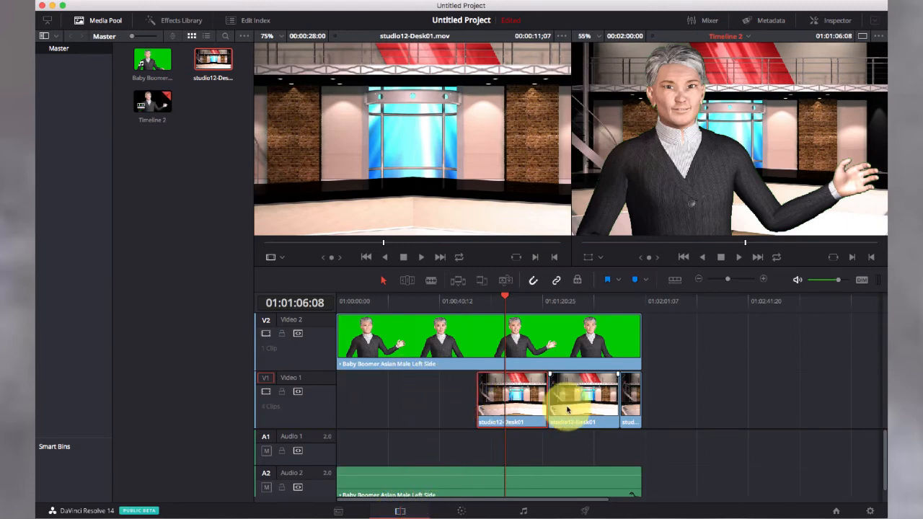
pyautogui.press('BackSpace')
pyautogui.click(561, 401)
pyautogui.press('BackSpace')
pyautogui.click(632, 401)
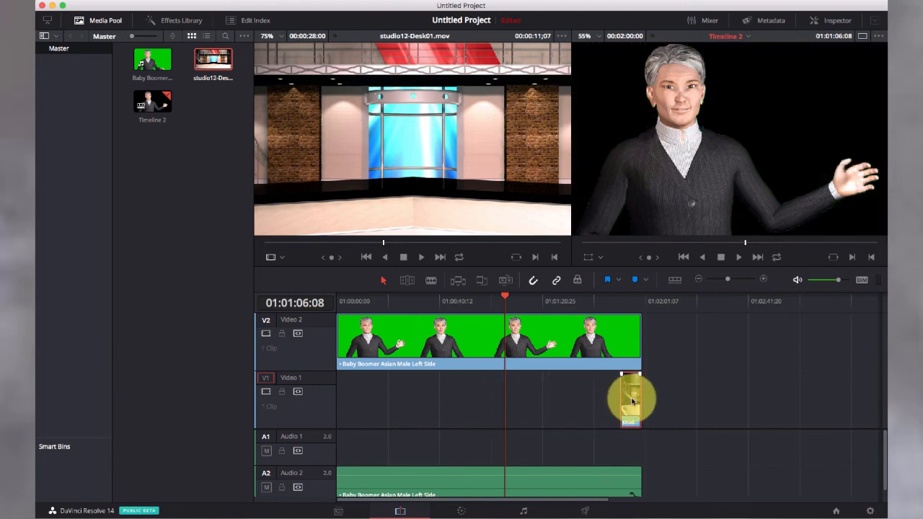
pyautogui.press('BackSpace')
pyautogui.click(598, 340)
pyautogui.press('BackSpace')
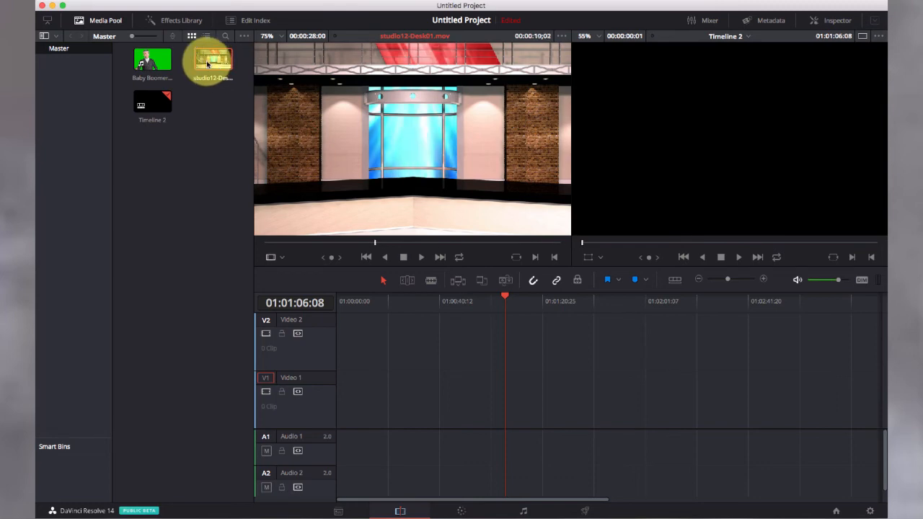
# Place studio12-Desk01 at the start of Video 1 with the Baby Boomer clip above it on Video 2, and move the playhead to 01:00:12:21.
pyautogui.moveTo(207, 70); pyautogui.dragTo(352, 406)
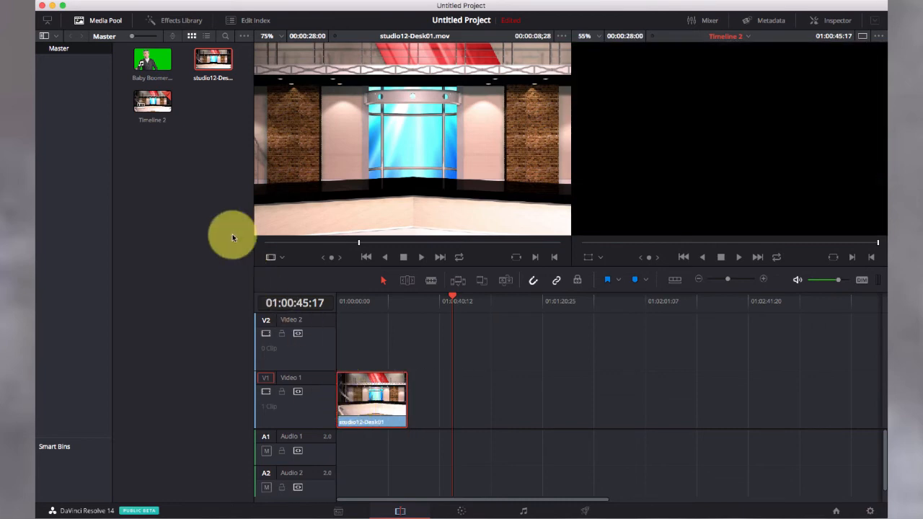
pyautogui.moveTo(154, 59); pyautogui.dragTo(343, 335)
pyautogui.click(372, 310)
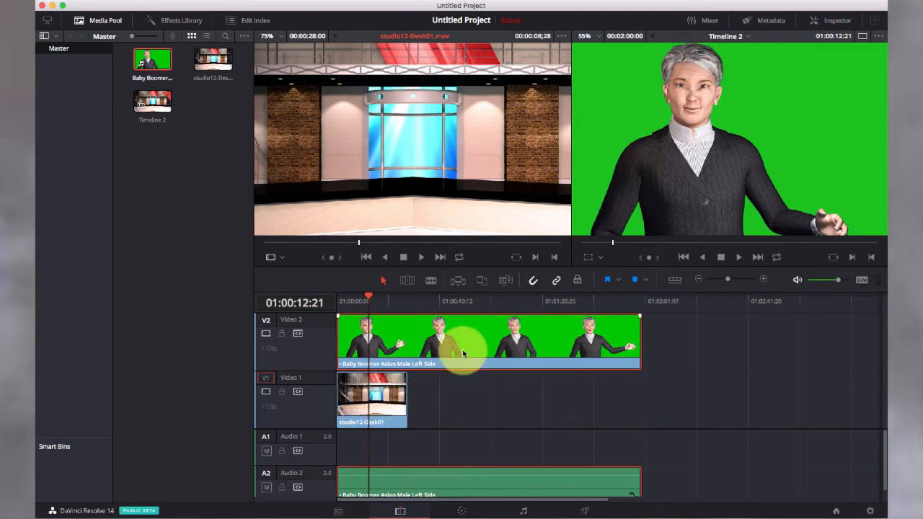
# Trim the end of the Baby Boomer clip on Video 2 to match studio12-Desk01, and move the playhead to 01:00:09:21.
pyautogui.click(639, 336)
pyautogui.moveTo(639, 335); pyautogui.dragTo(408, 358)
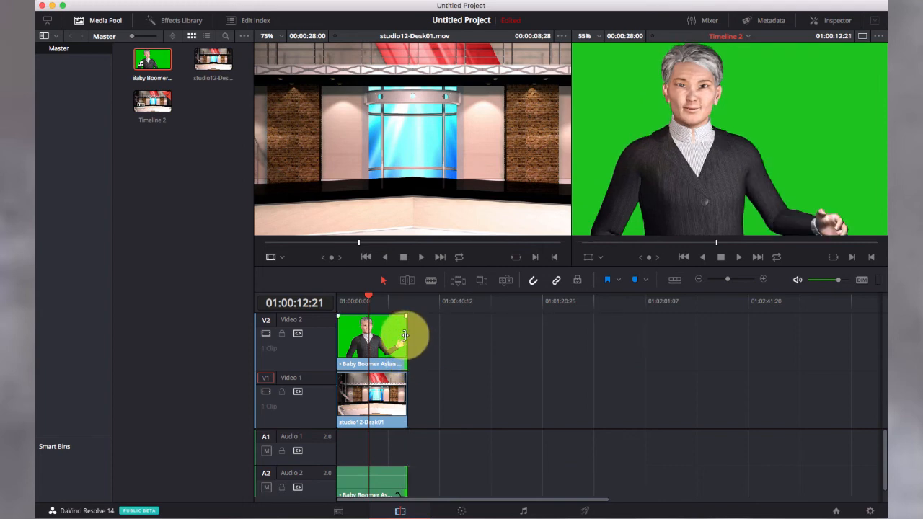
pyautogui.moveTo(368, 296)
pyautogui.mouseDown()
pyautogui.moveTo(419, 290)
pyautogui.moveTo(362, 299)
pyautogui.mouseUp()
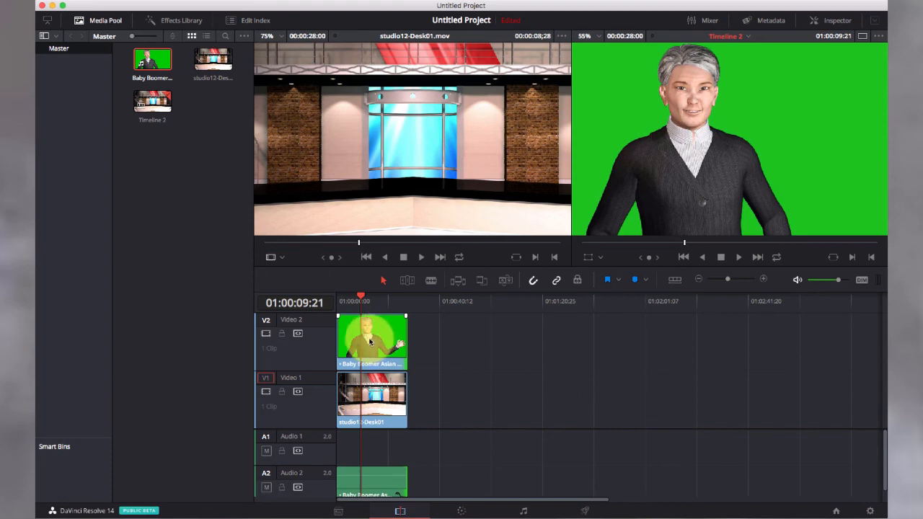
pyautogui.click(377, 397)
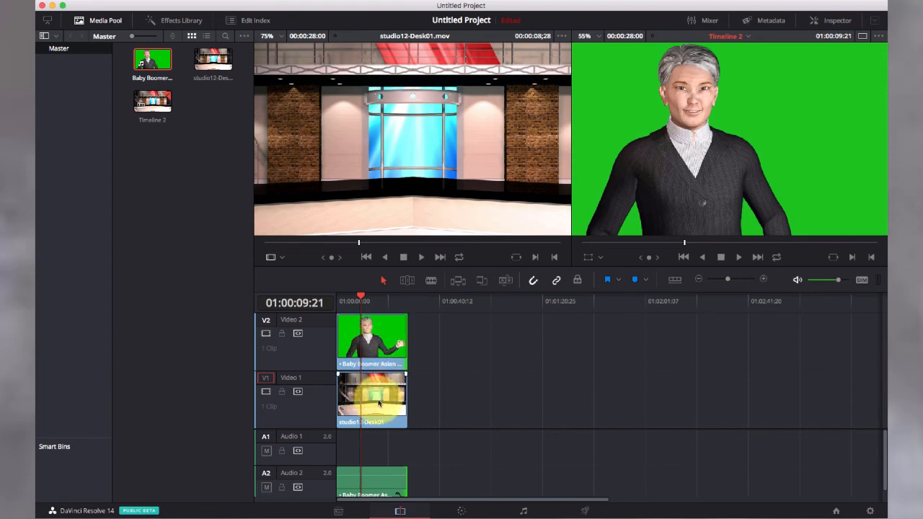
# On the Color page, add a second serial node to the Baby Boomer clip and an alpha output fed by that node.
pyautogui.click(462, 511)
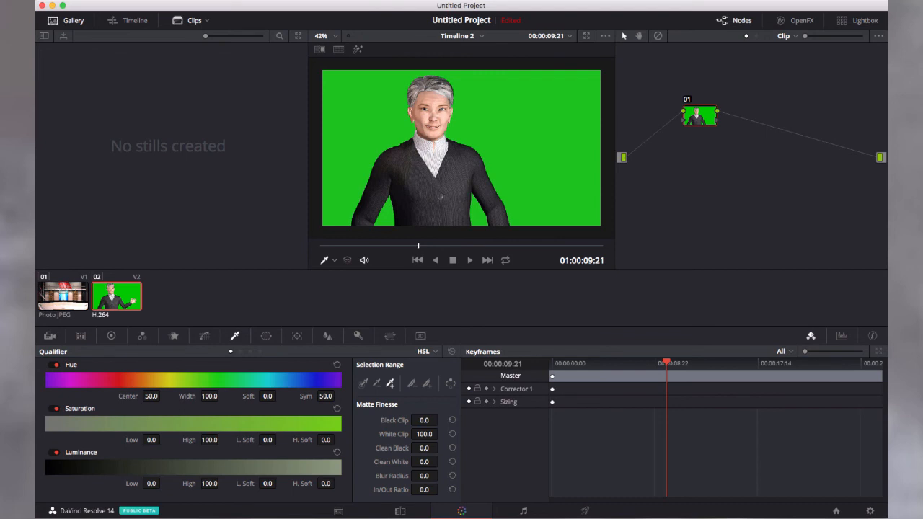
pyautogui.click(195, 0)
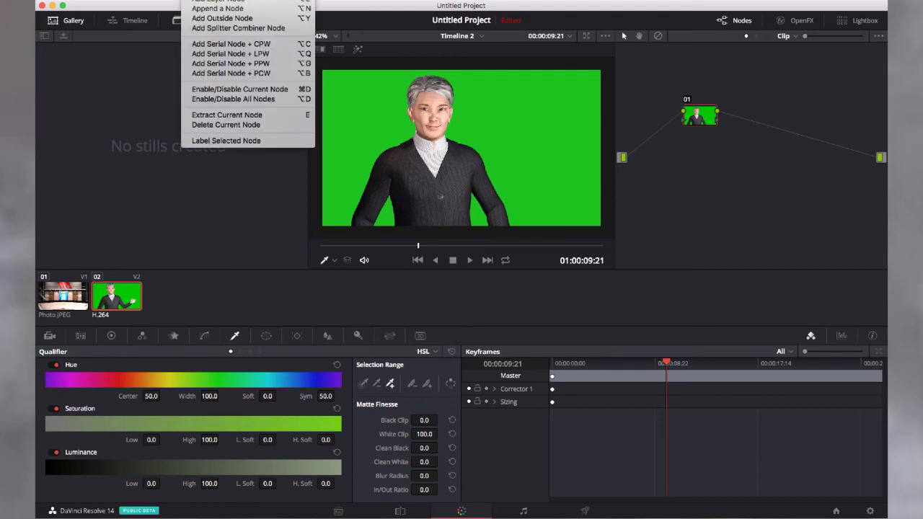
pyautogui.click(218, 0)
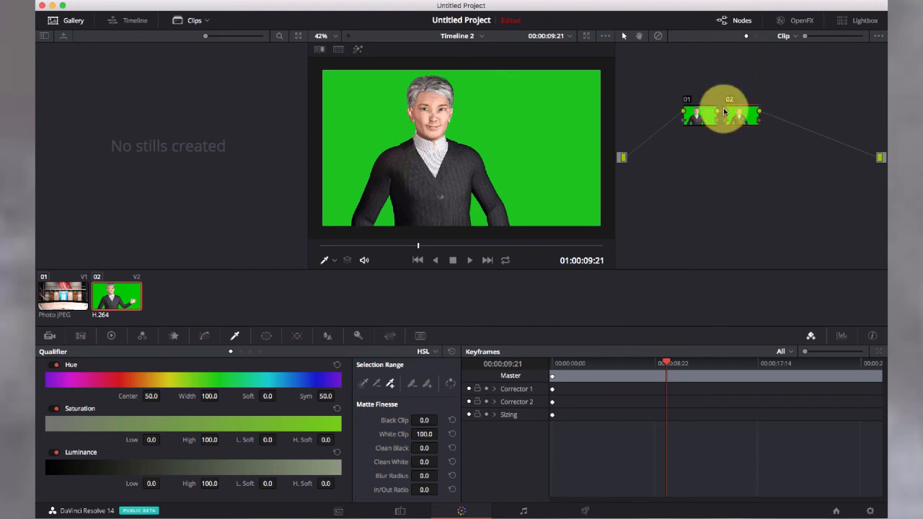
pyautogui.rightClick(726, 165)
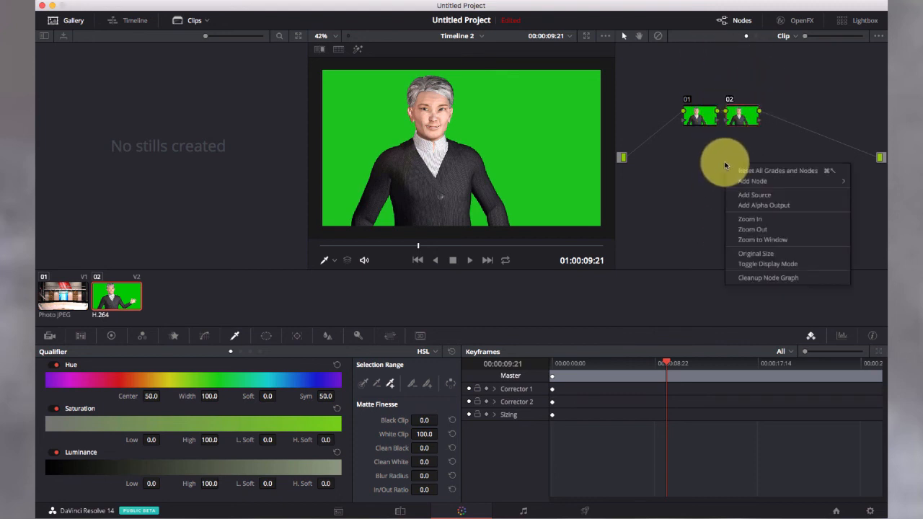
pyautogui.click(742, 208)
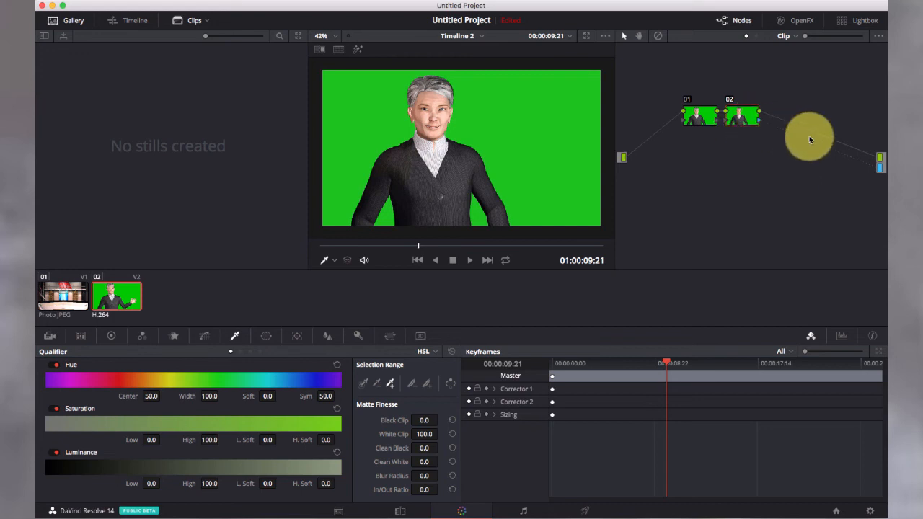
# Sample the green background beside the man with the Qualifier's picker and invert the selection.
pyautogui.scroll(1, 577, 173)
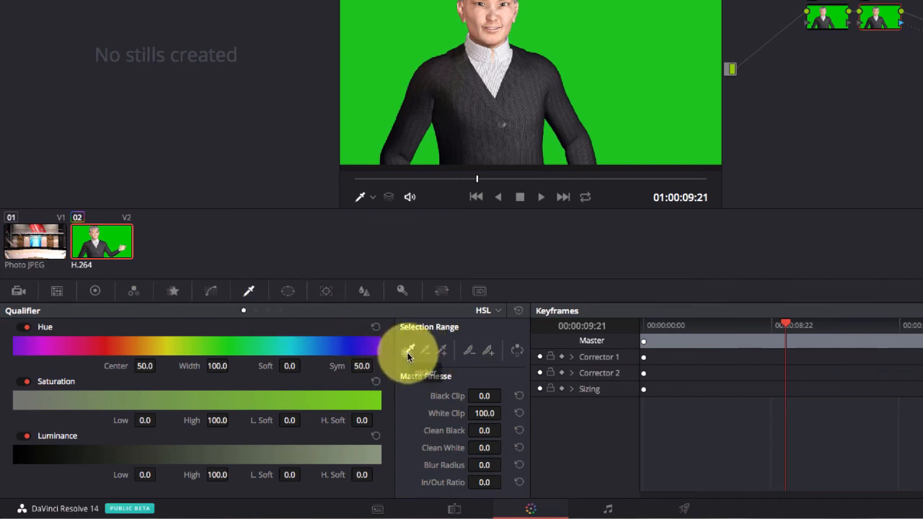
pyautogui.click(623, 36)
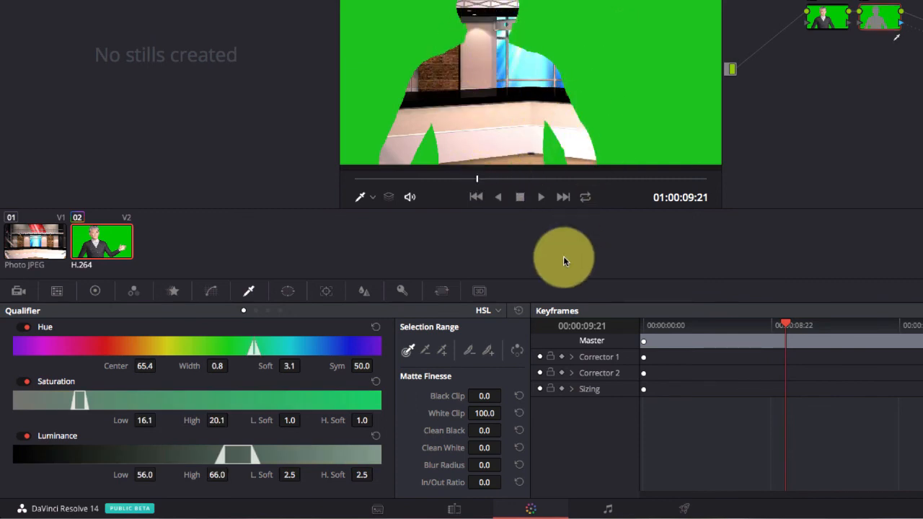
pyautogui.click(516, 352)
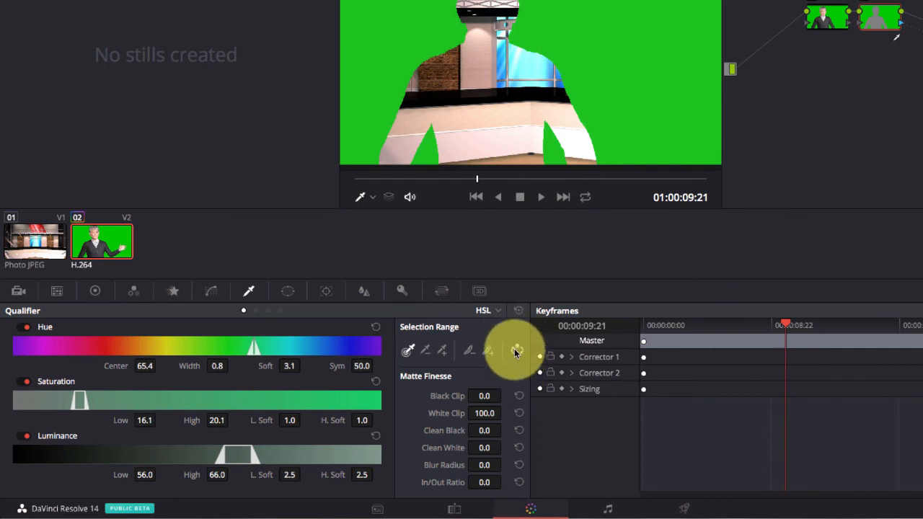
pyautogui.click(517, 352)
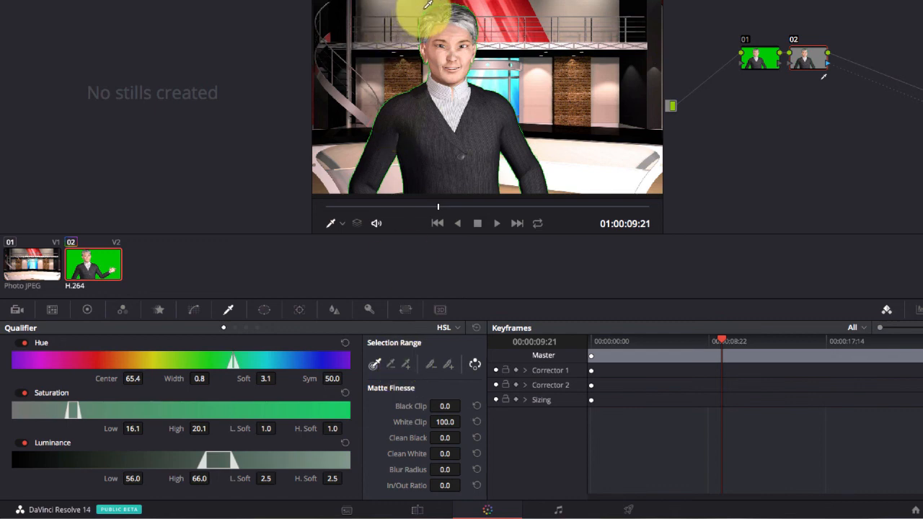
# Add the leftover green fringe around the man's hair to the key, bringing Hue Width to 1.4 and Hue Soft to 2.8.
pyautogui.click(405, 364)
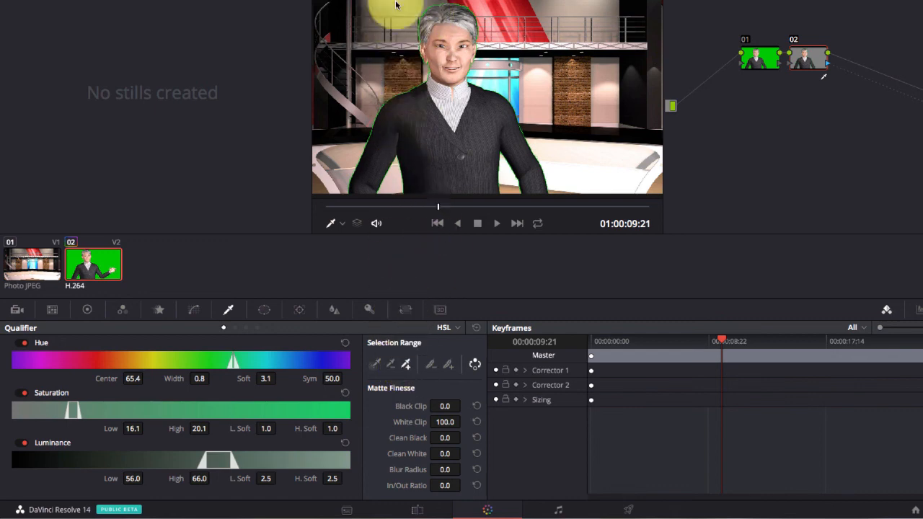
pyautogui.click(436, 4)
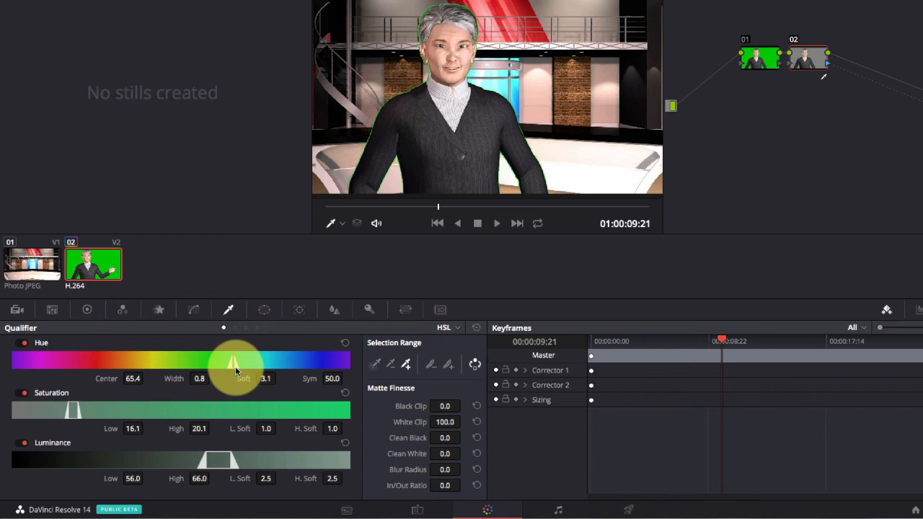
pyautogui.moveTo(264, 379)
pyautogui.mouseDown()
pyautogui.moveTo(231, 365)
pyautogui.moveTo(266, 379)
pyautogui.moveTo(249, 378)
pyautogui.moveTo(287, 380)
pyautogui.moveTo(255, 382)
pyautogui.moveTo(305, 382)
pyautogui.moveTo(266, 383)
pyautogui.mouseUp()
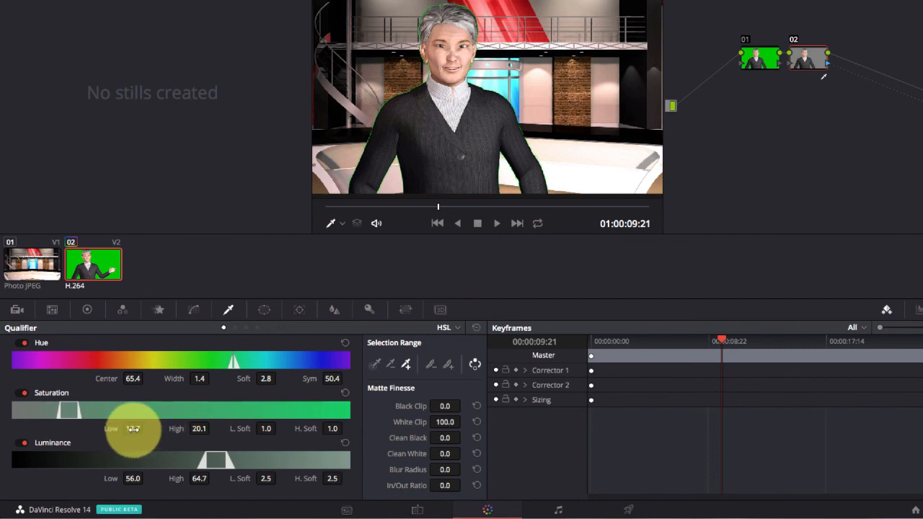
# Reset the Qualifier's Saturation range, and raise Hue Width to 3.7 and Hue Soft to 7.4 to clean the green edges.
pyautogui.moveTo(134, 431); pyautogui.dragTo(40, 431)
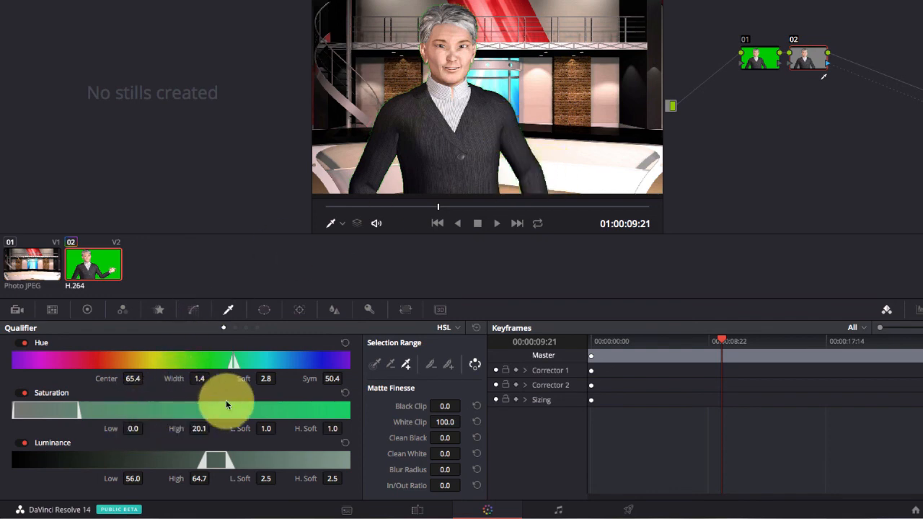
pyautogui.click(345, 394)
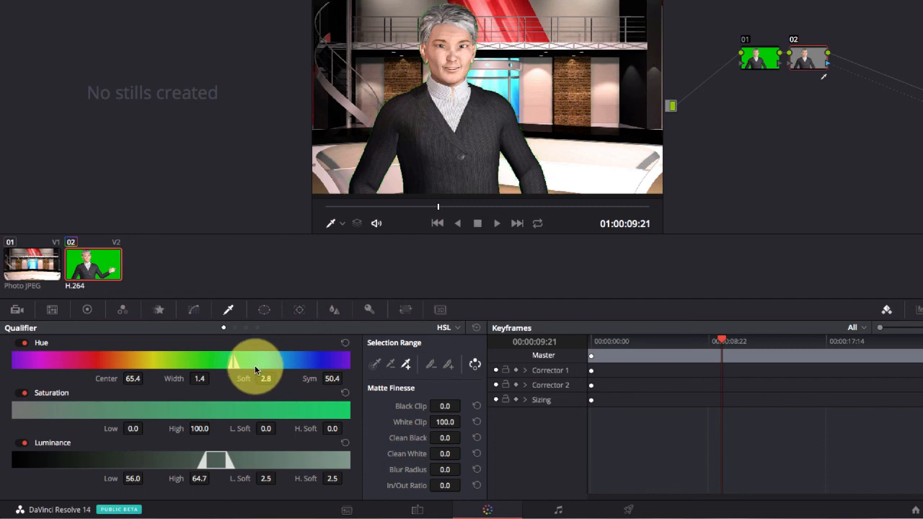
pyautogui.moveTo(266, 379); pyautogui.dragTo(286, 378)
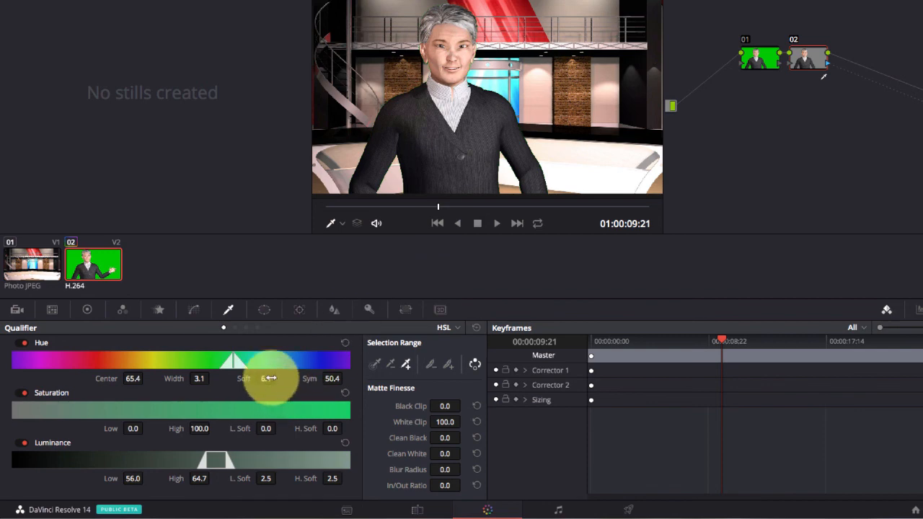
pyautogui.moveTo(266, 378); pyautogui.dragTo(278, 378)
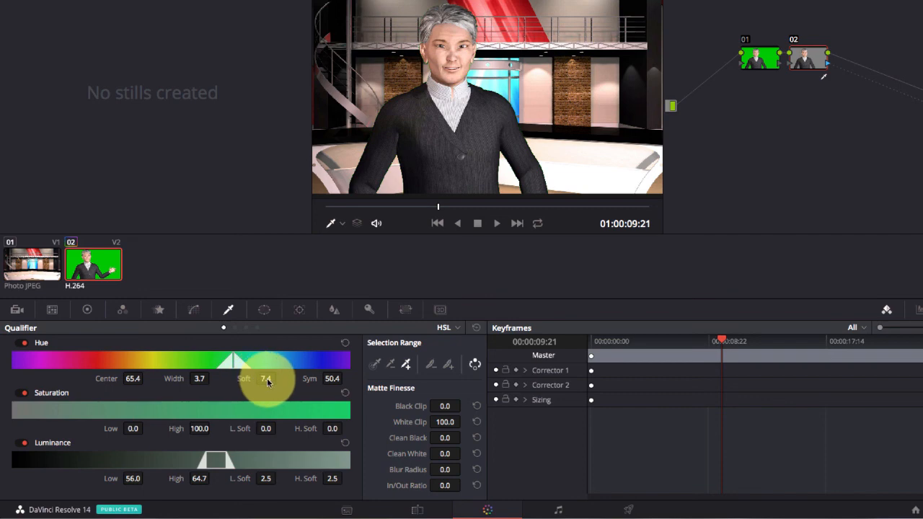
pyautogui.moveTo(264, 378); pyautogui.dragTo(223, 361)
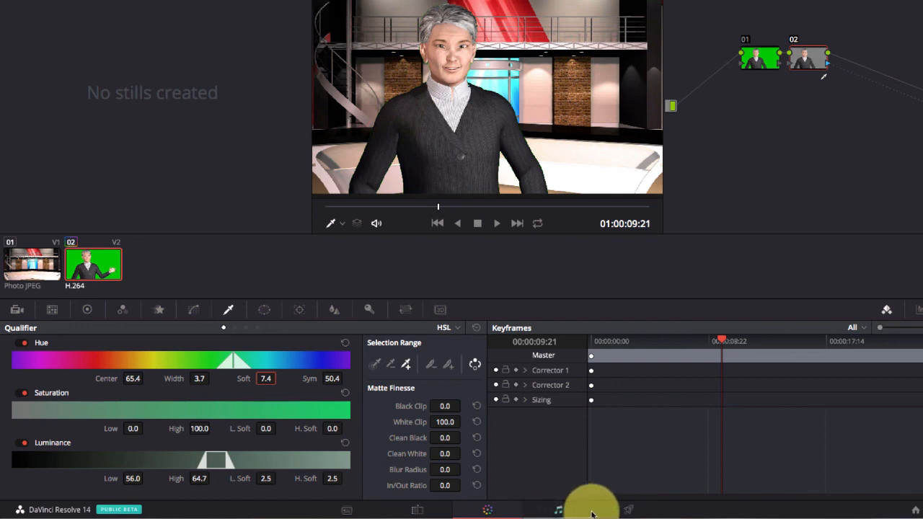
# Open the Deliver page to access the render settings for the composited timeline.
pyautogui.click(629, 510)
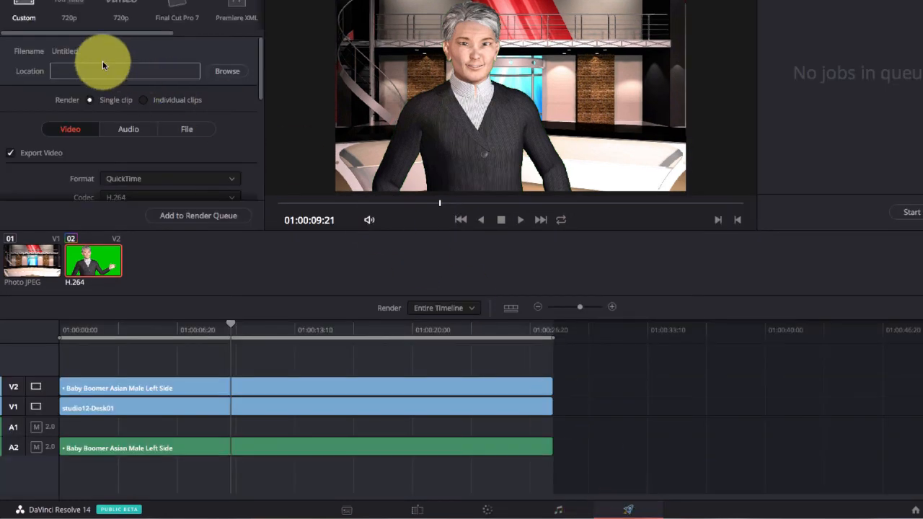